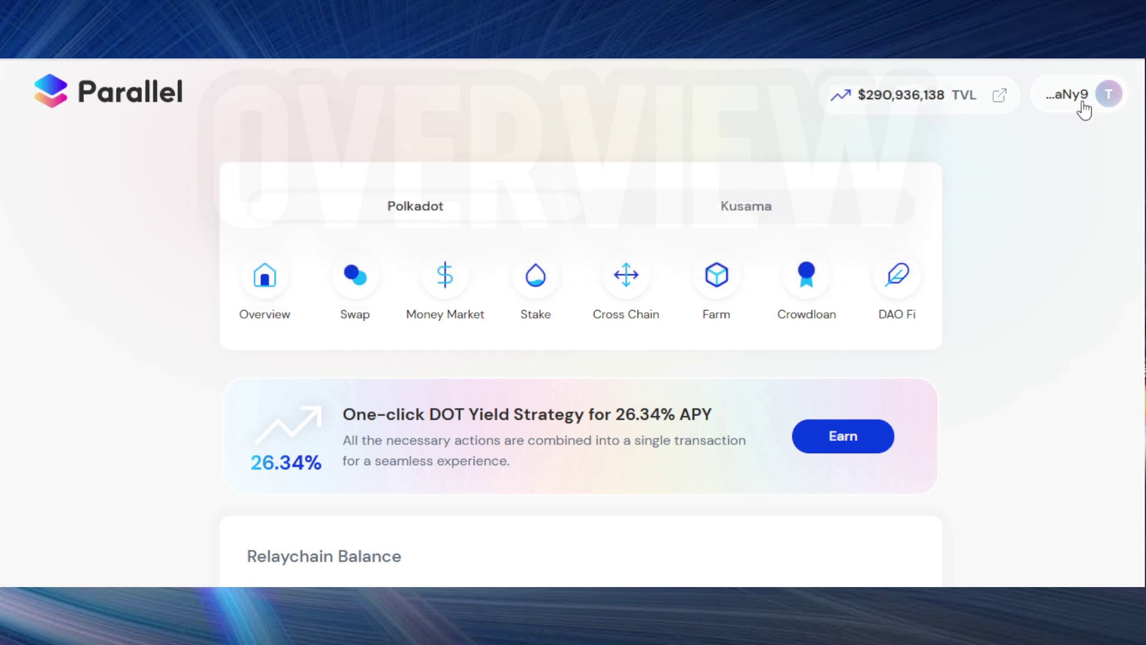
Check which wallet account is connected, and review the relaychain balance on the Polkadot overview.
left_click(1084, 110)
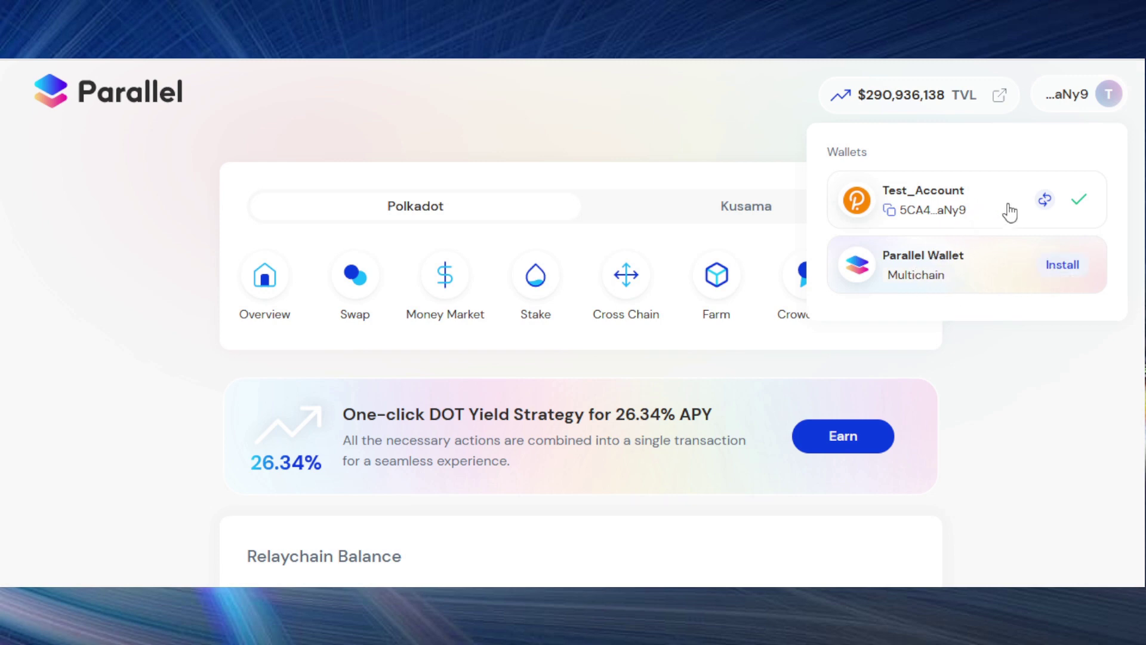
left_click(1006, 377)
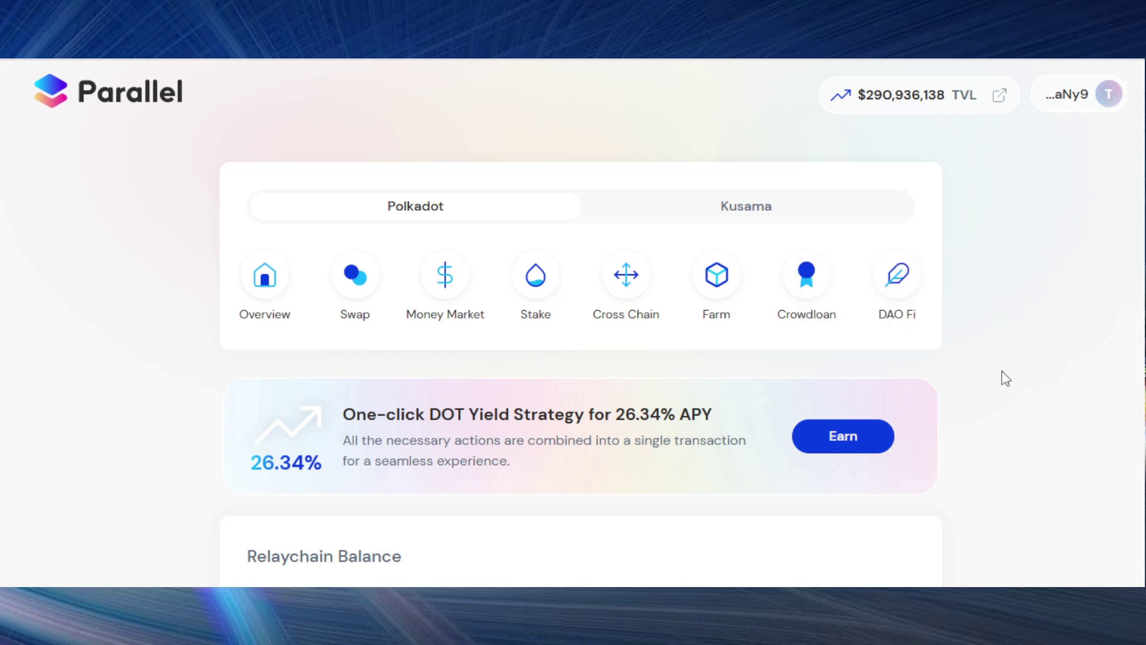
scroll(123, 338, "down", 5)
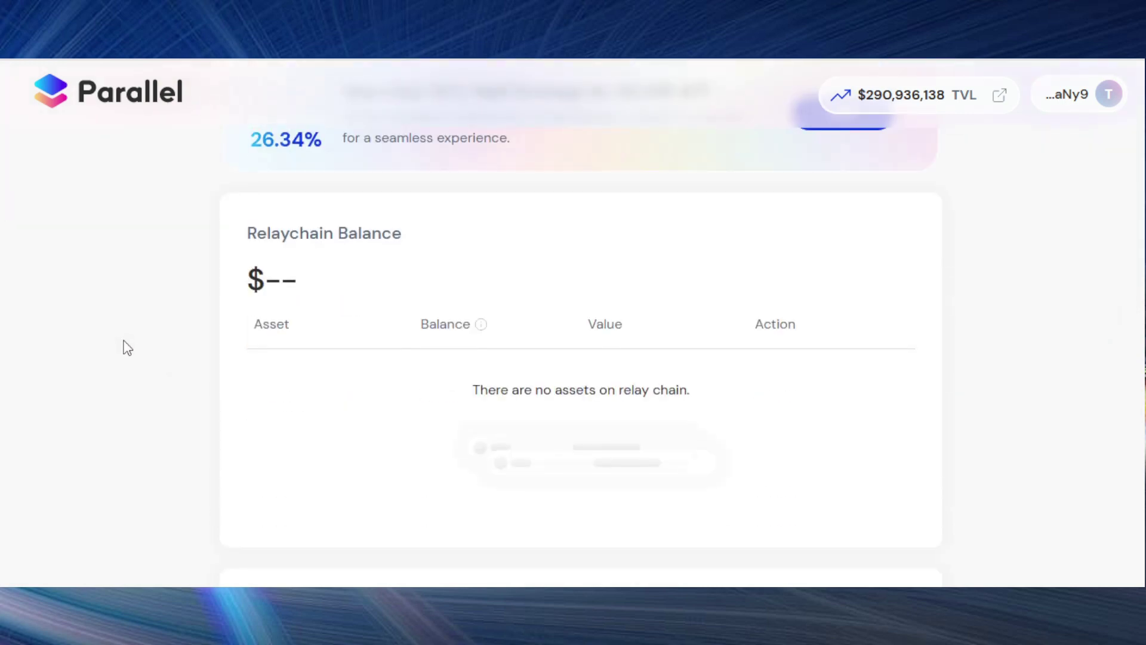
scroll(133, 350, "down", 2)
scroll(141, 353, "up", 7)
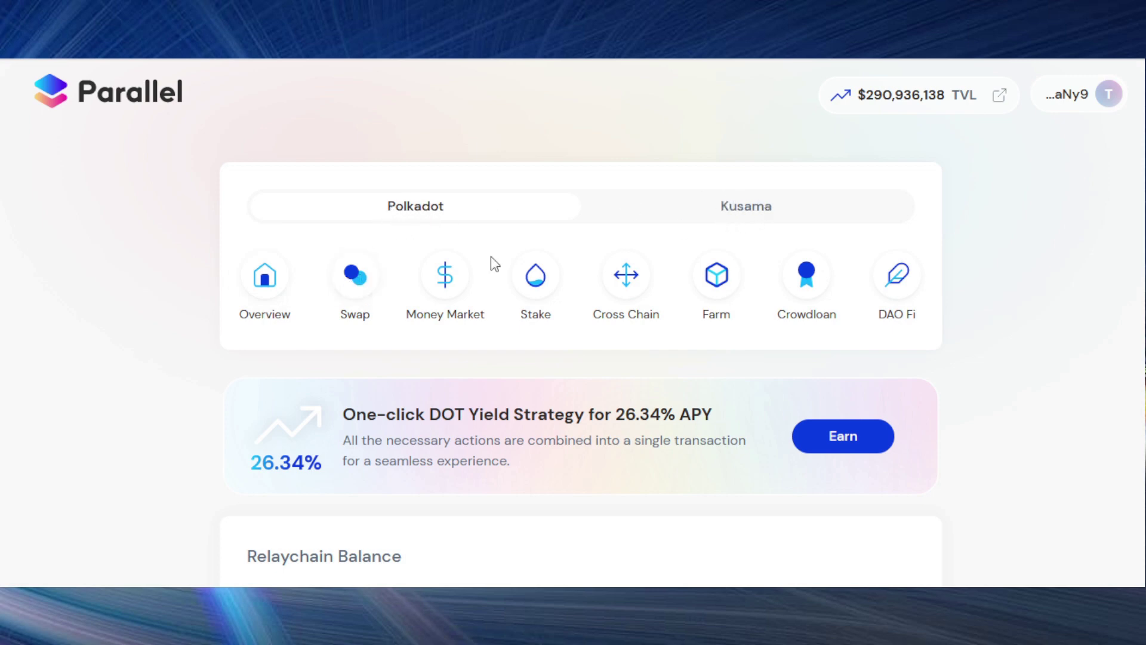
Go to the Polkadot swap page and look over the DOT to PARA swap form.
left_click(358, 276)
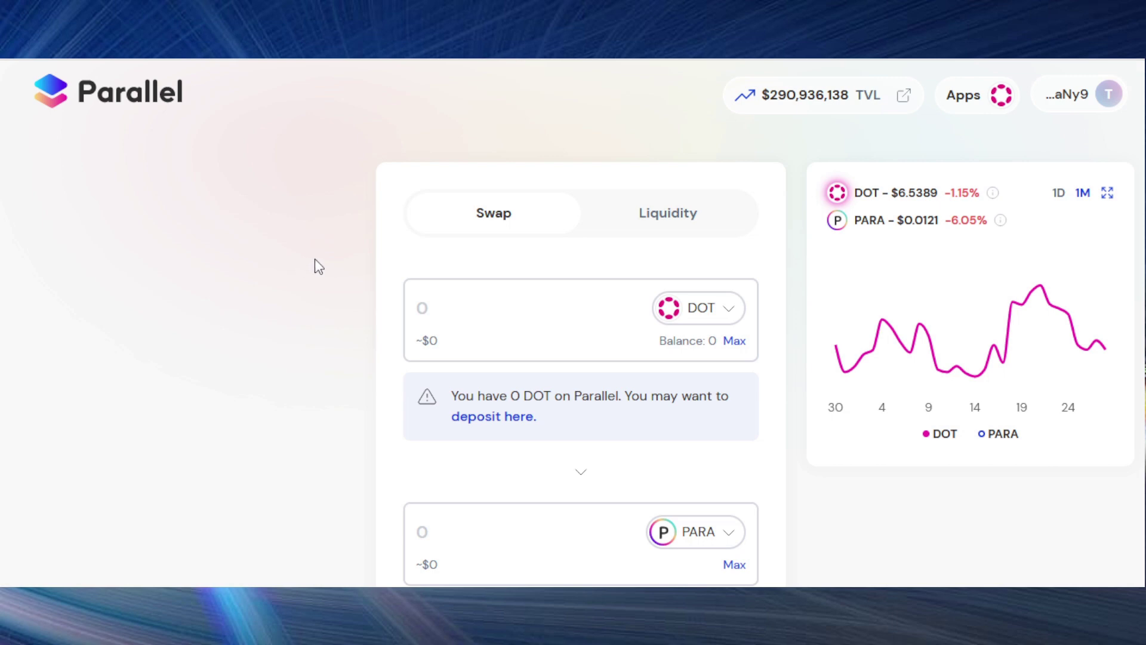
scroll(315, 259, "down", 2)
scroll(318, 259, "up", 2)
scroll(321, 259, "down", 2)
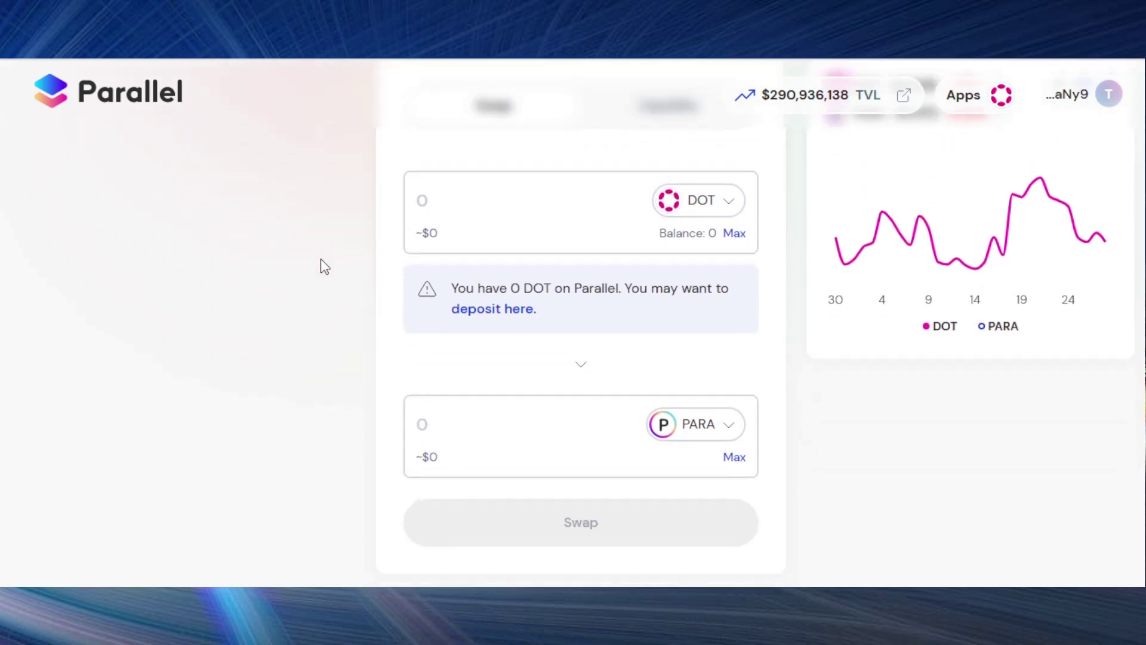
scroll(321, 260, "up", 2)
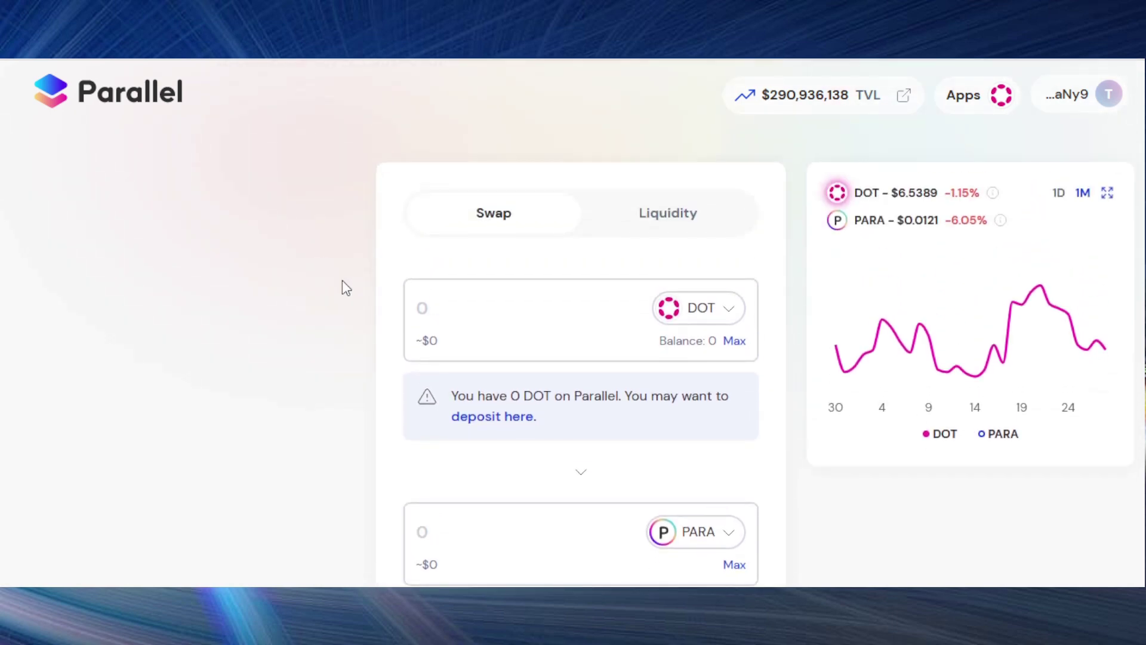
scroll(490, 299, "down", 2)
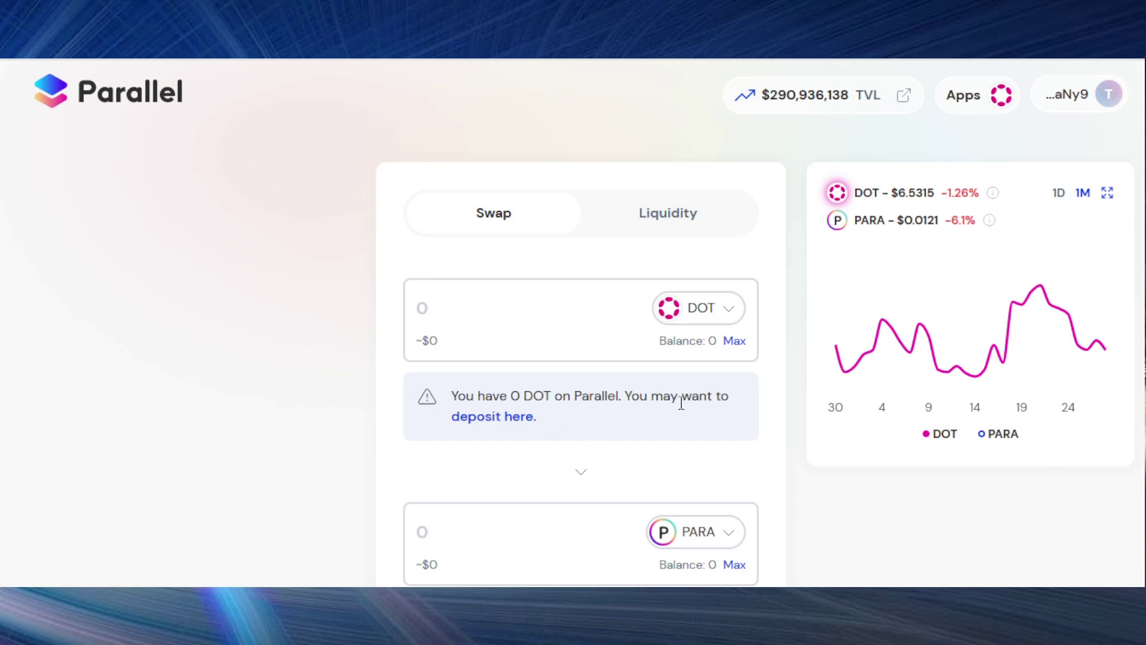
Open the DOT deposit form from the swap page and check the available balance.
left_click(500, 427)
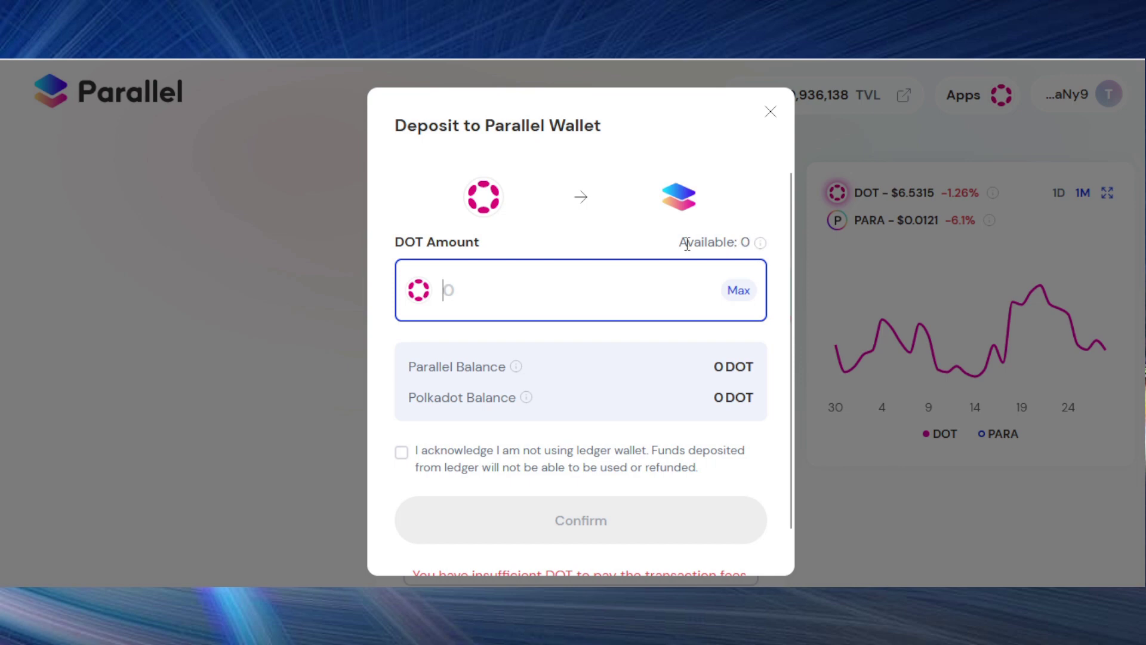
left_click_drag(681, 246, 739, 245)
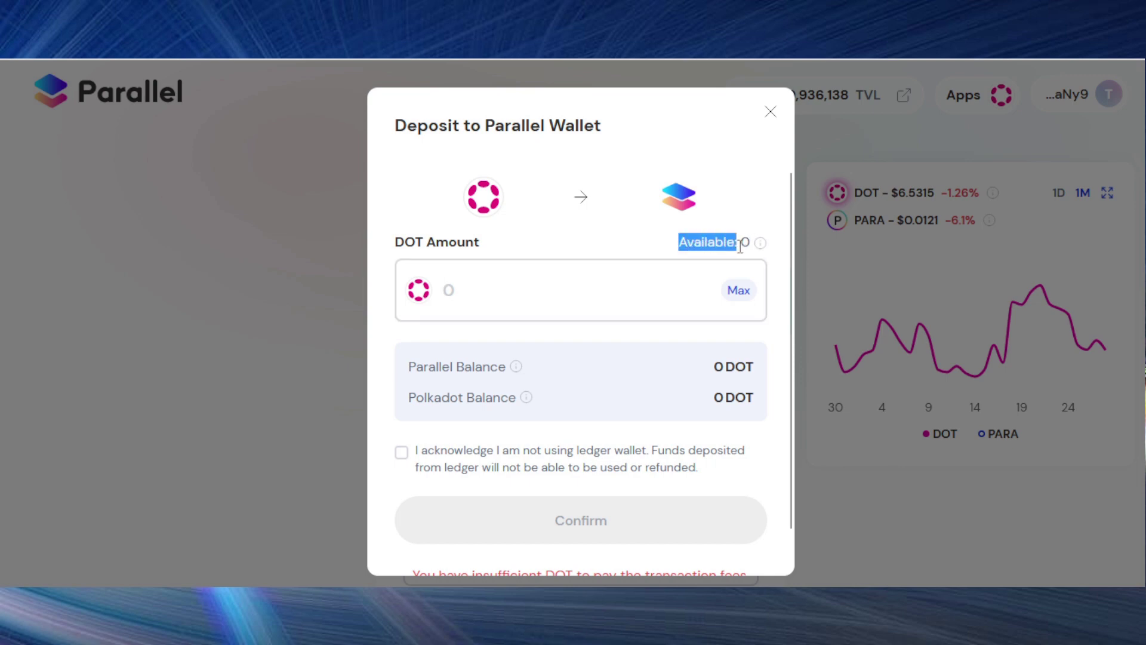
left_click(729, 244)
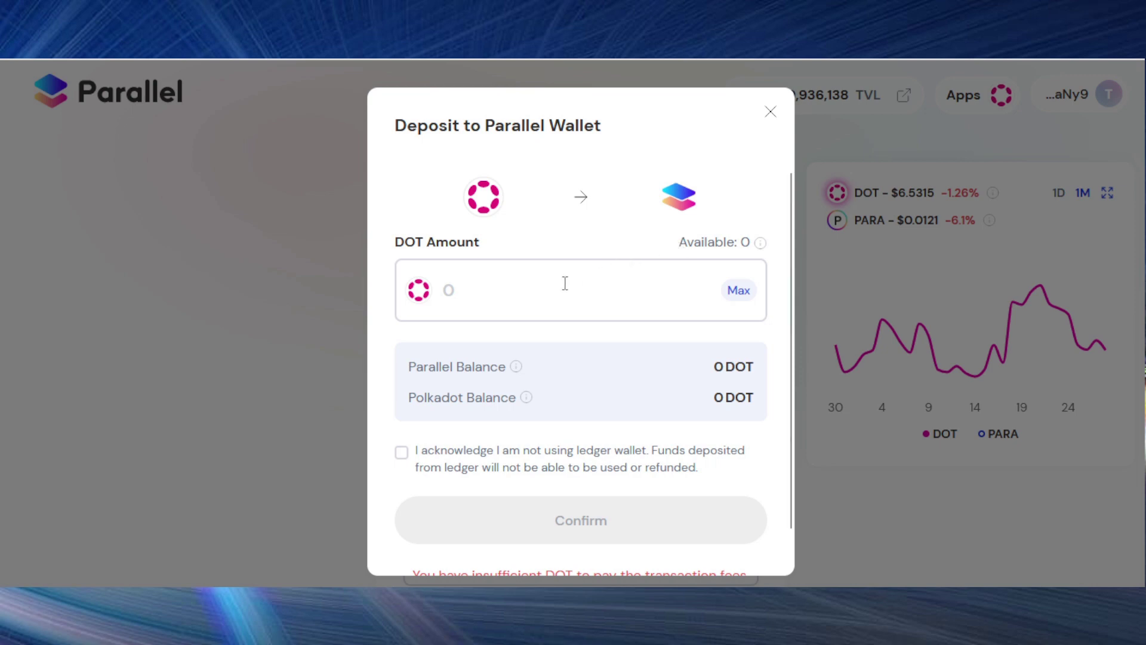
Fill in a deposit of 10 DOT and acknowledge that no ledger wallet is being used.
left_click(523, 284)
type("10")
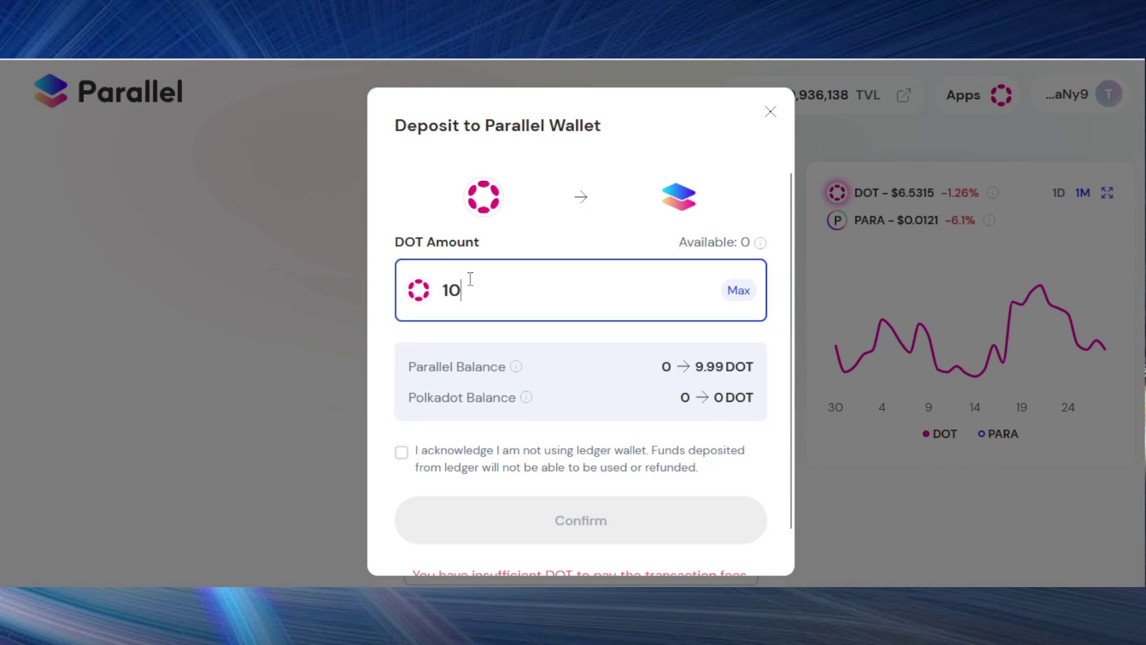
scroll(450, 383, "down", 1)
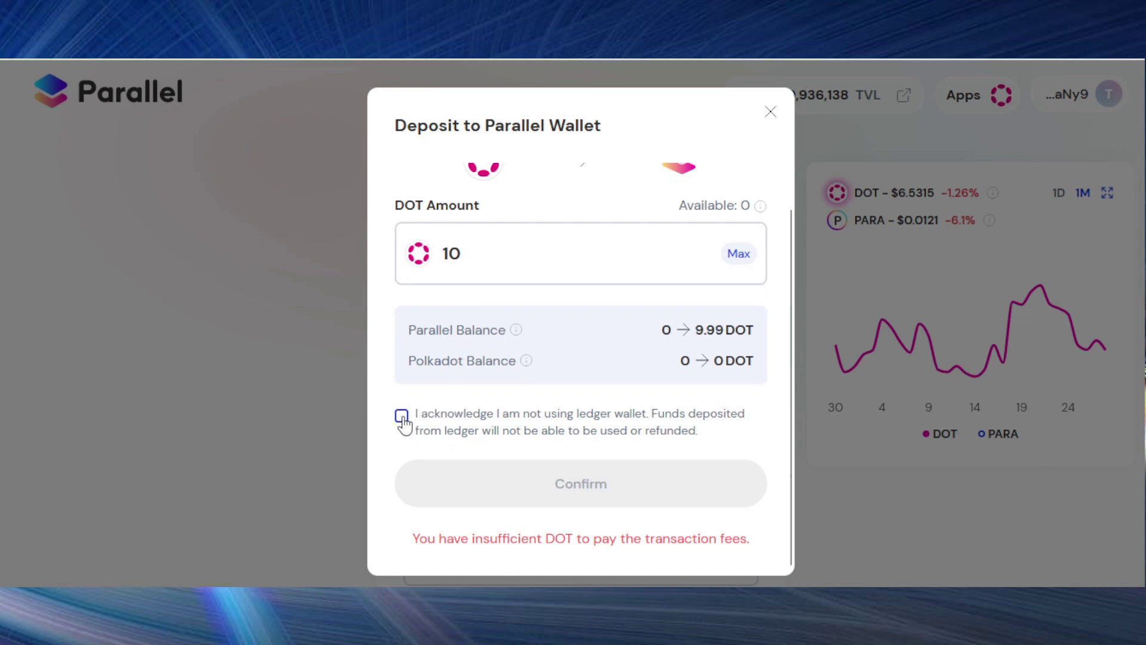
left_click(401, 416)
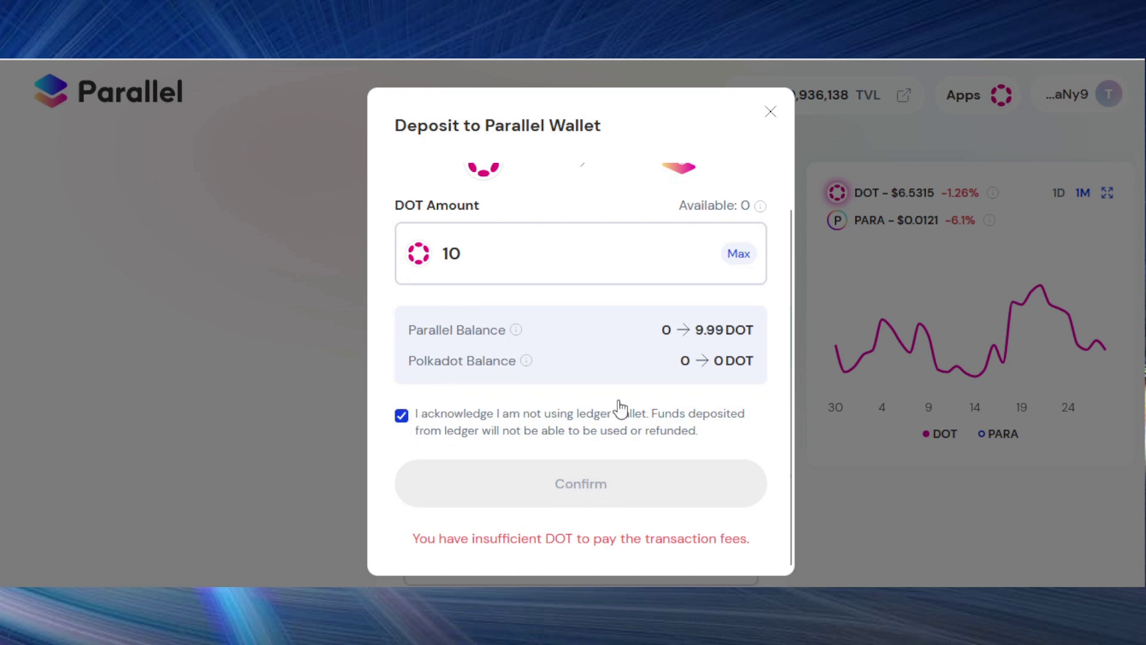
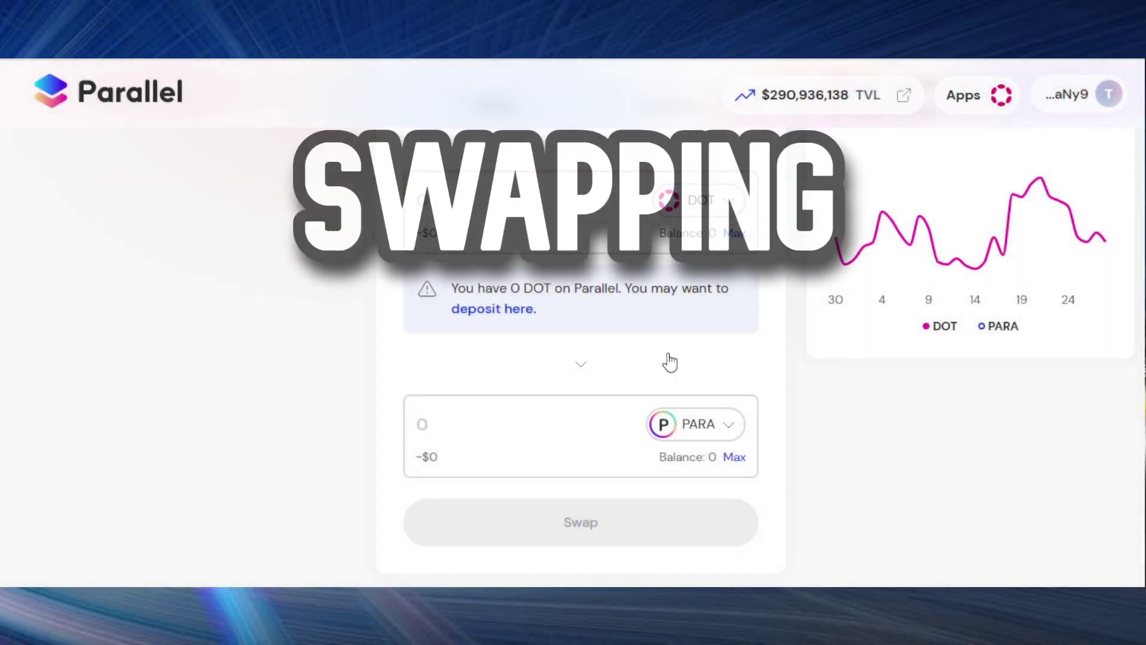
Look through the tokens that can be received in the swap and choose cDOT-6/13.
left_click(708, 434)
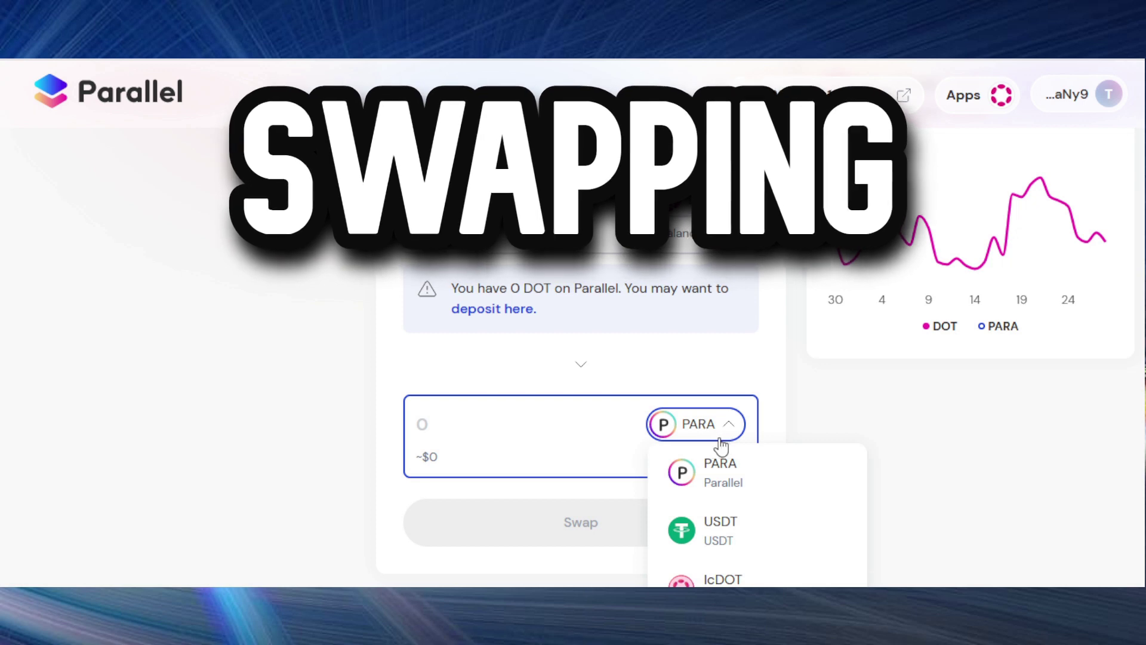
scroll(716, 472, "down", 2)
scroll(739, 416, "down", 2)
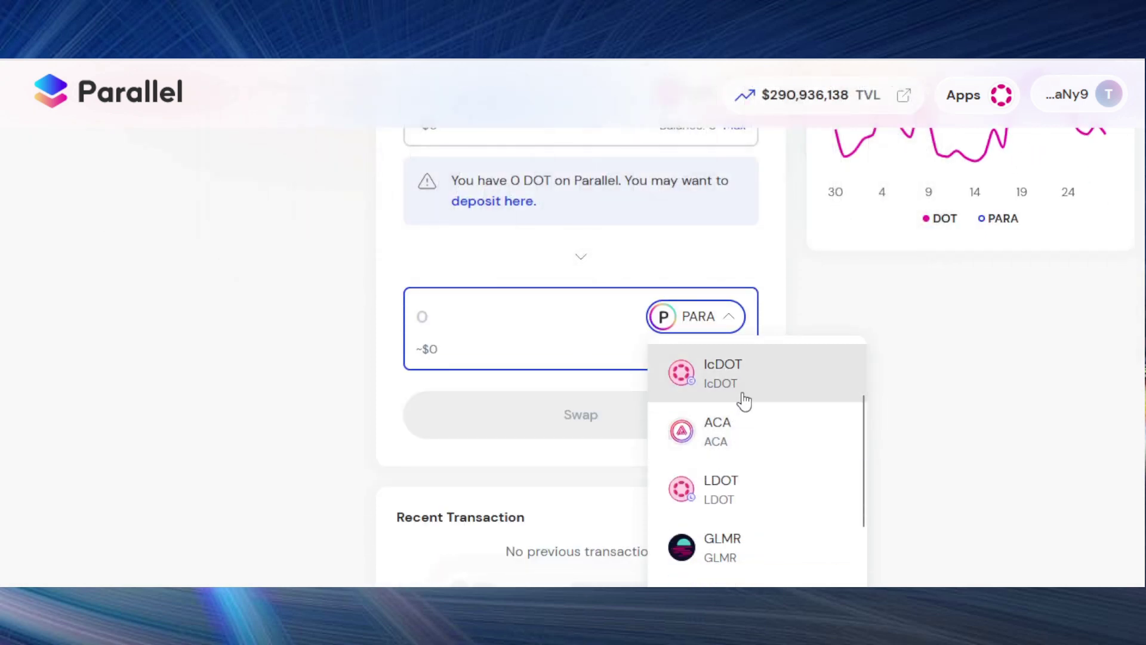
scroll(748, 435, "down", 3)
scroll(753, 421, "down", 1)
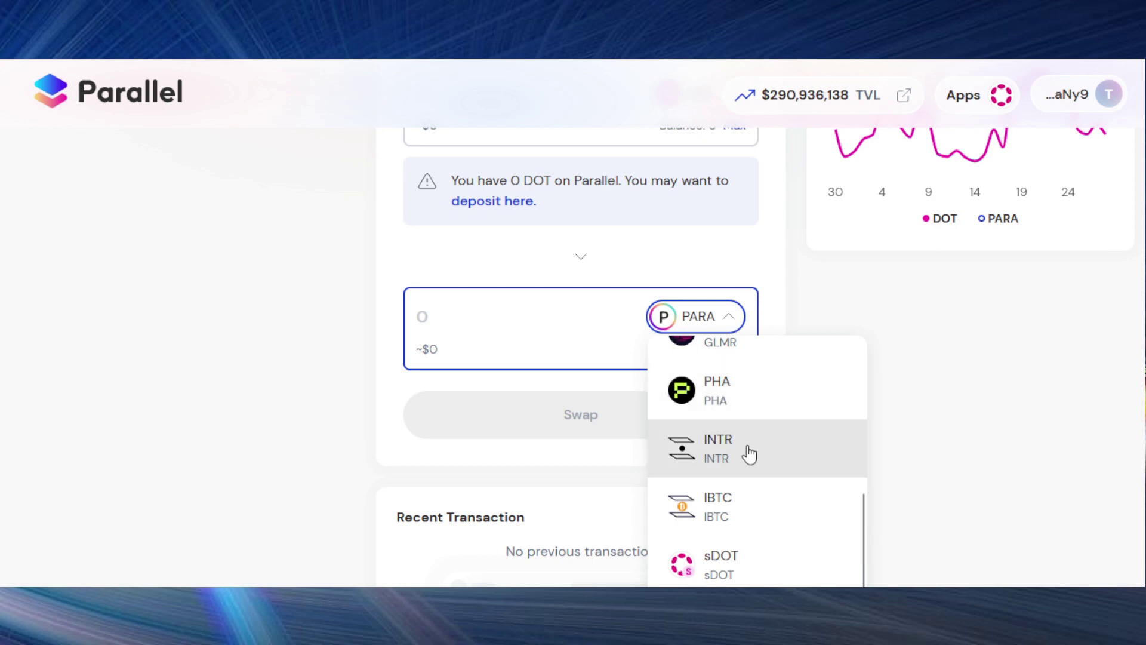
scroll(751, 452, "down", 2)
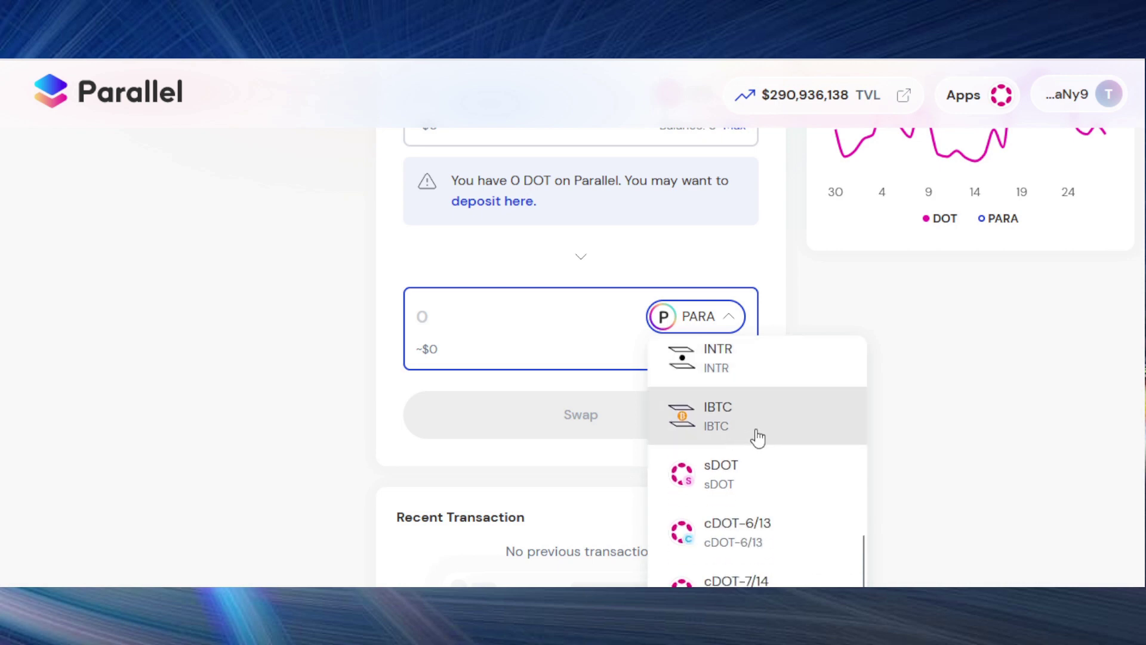
scroll(758, 435, "down", 2)
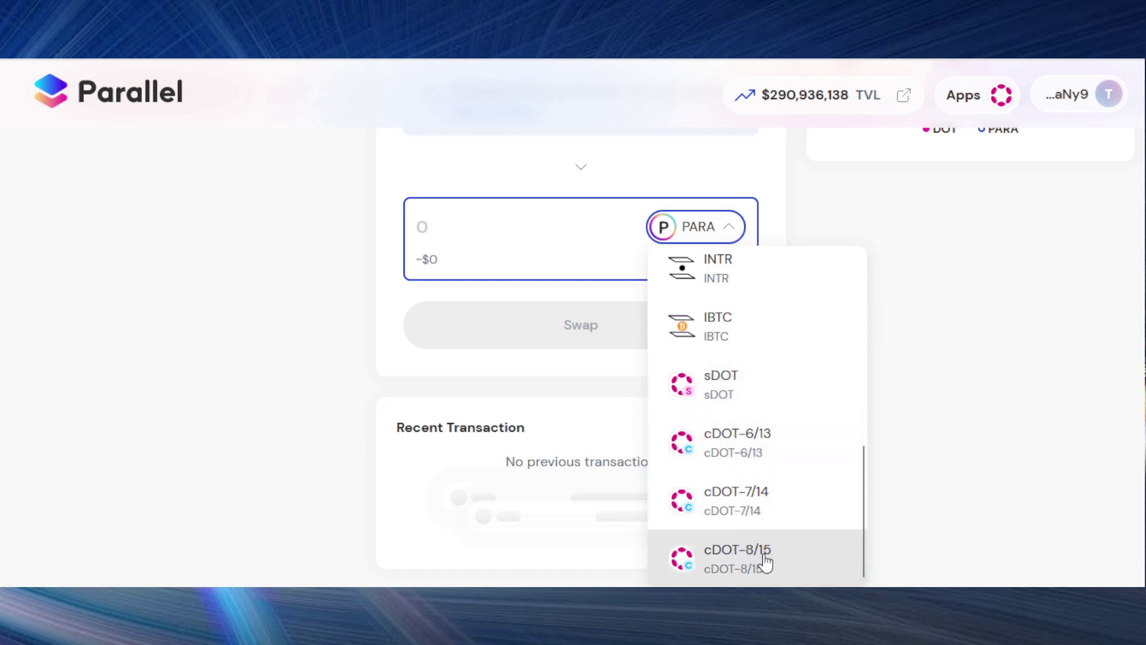
left_click(767, 447)
scroll(322, 348, "up", 4)
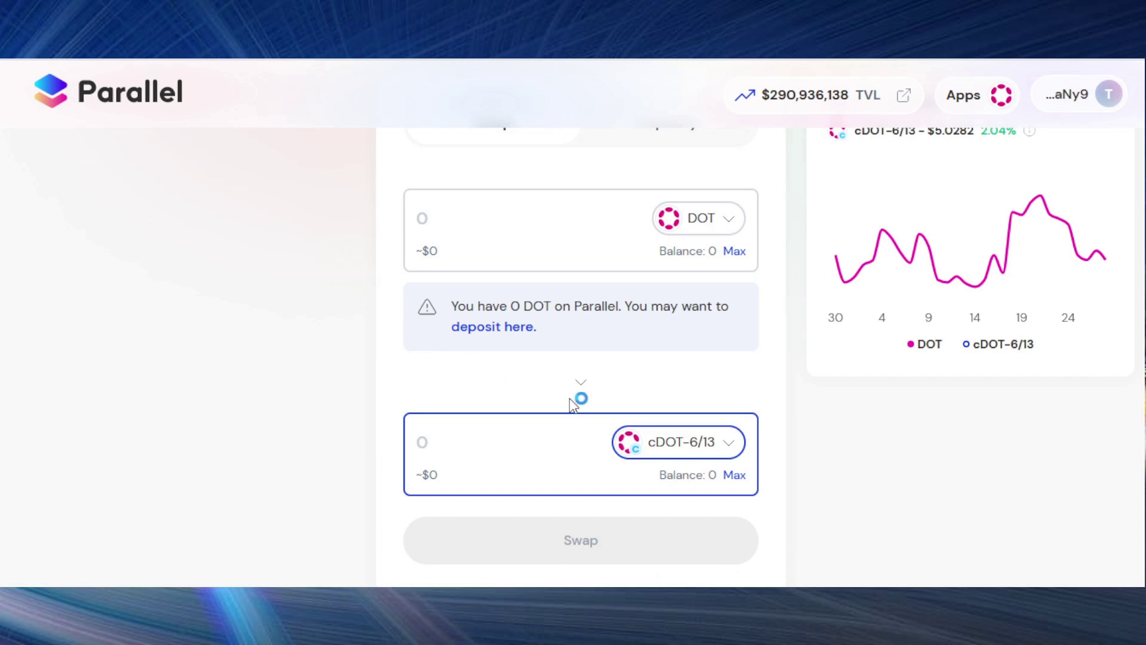
Set the swap amount to 1 DOT and examine the quoted amount of cDOT-6/13.
left_click(474, 219)
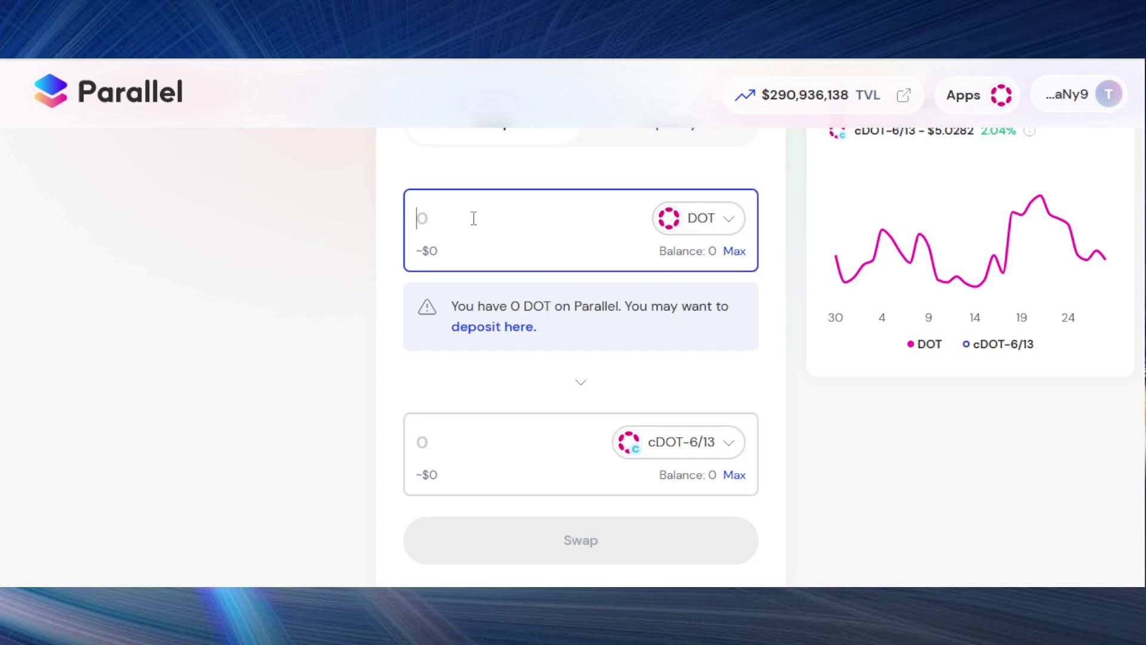
type("1")
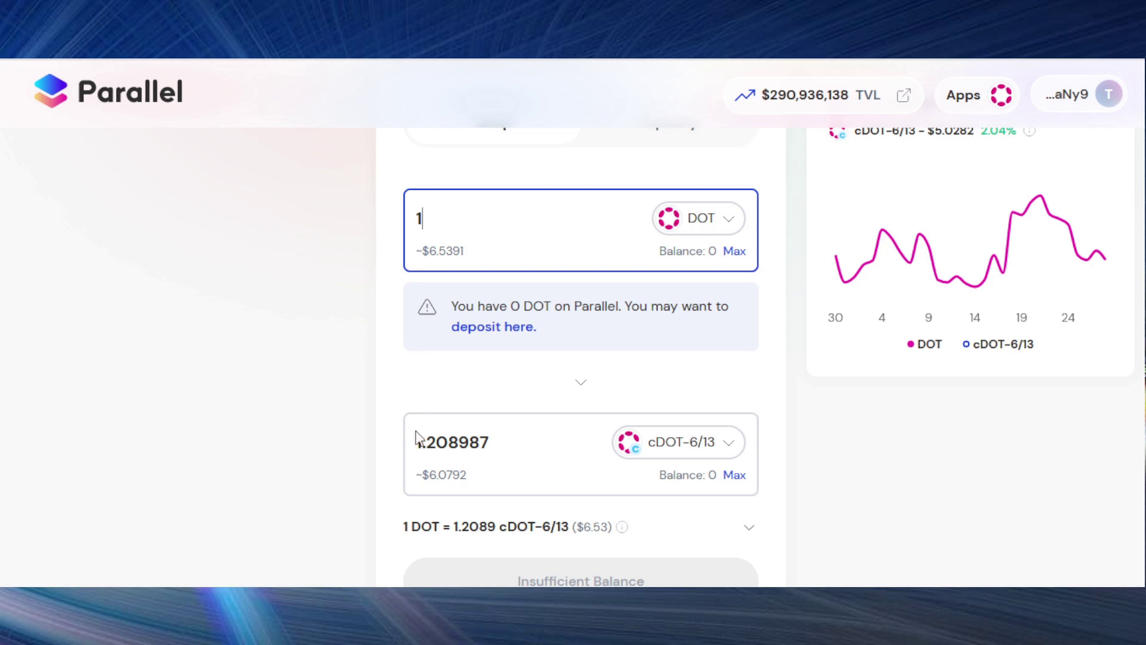
left_click_drag(418, 442, 455, 449)
left_click(455, 449)
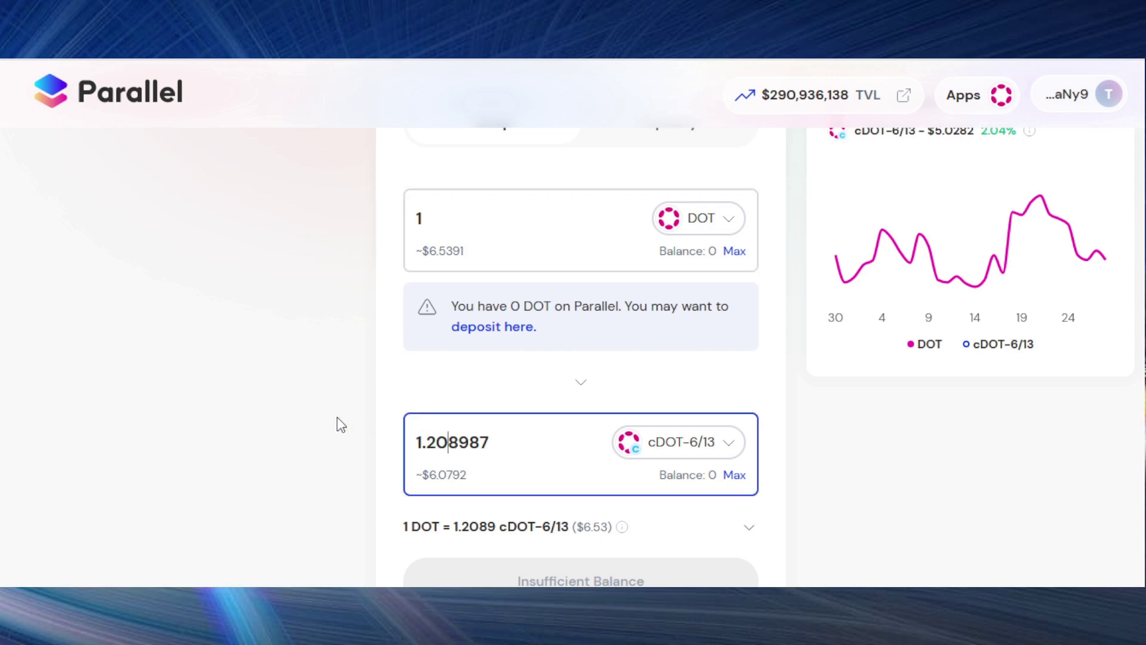
left_click_drag(427, 445, 490, 448)
left_click(438, 442)
left_click_drag(495, 445, 415, 451)
left_click(436, 447)
left_click_drag(432, 439, 460, 440)
left_click(447, 441)
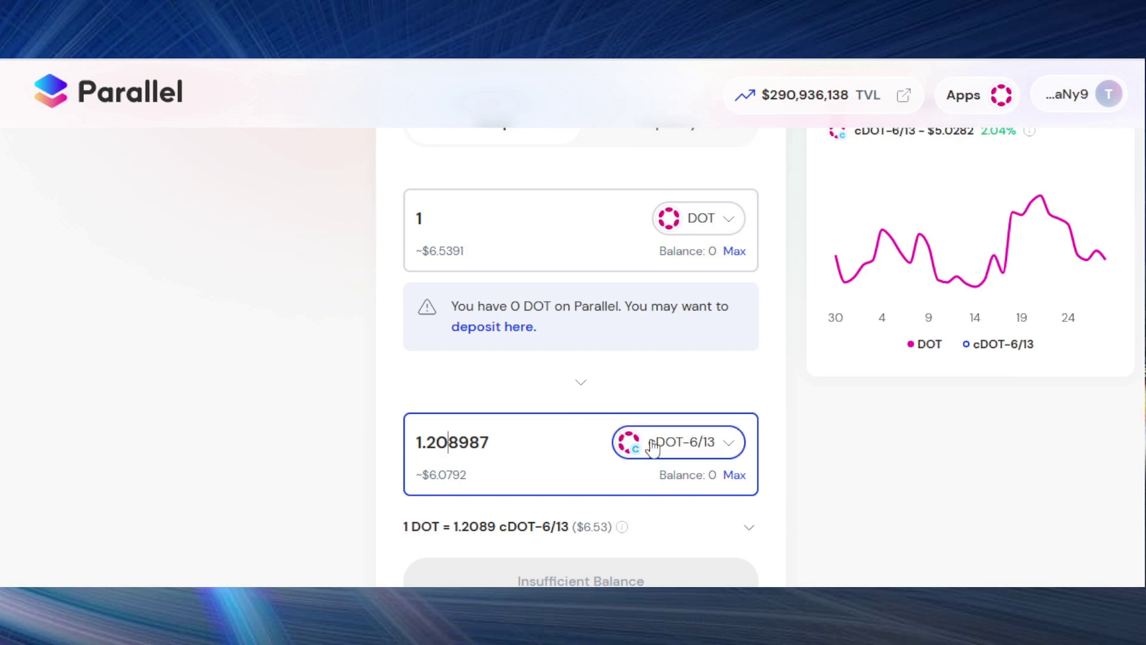
Change the token to receive to cDOT-7/14 and view its quote.
scroll(758, 430, "down", 3)
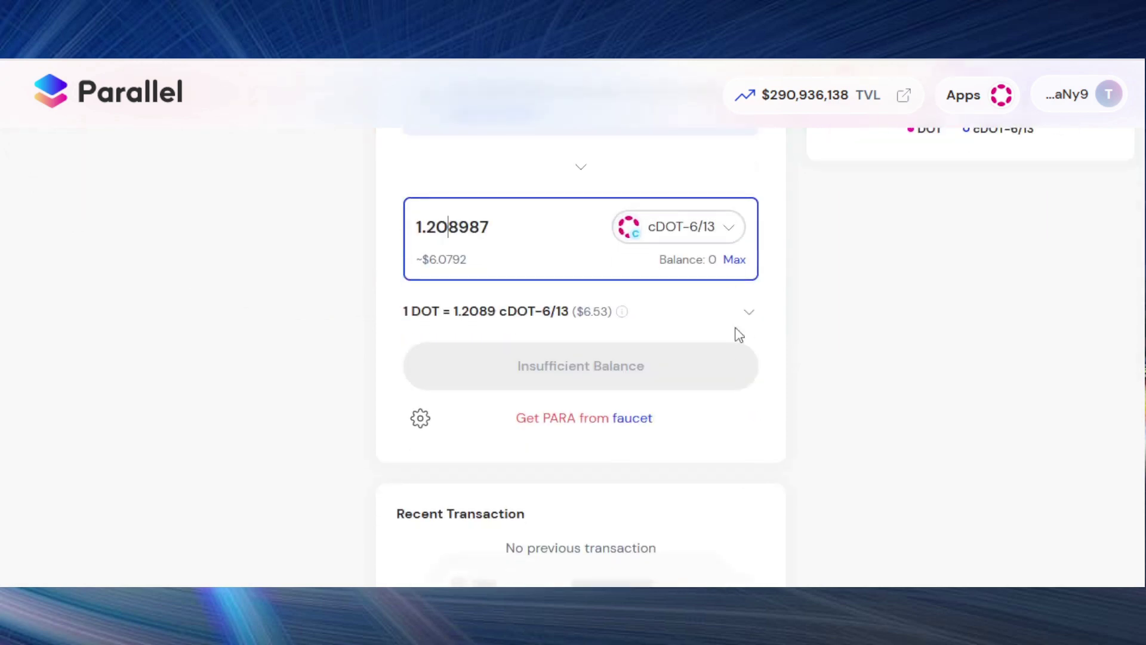
left_click(726, 233)
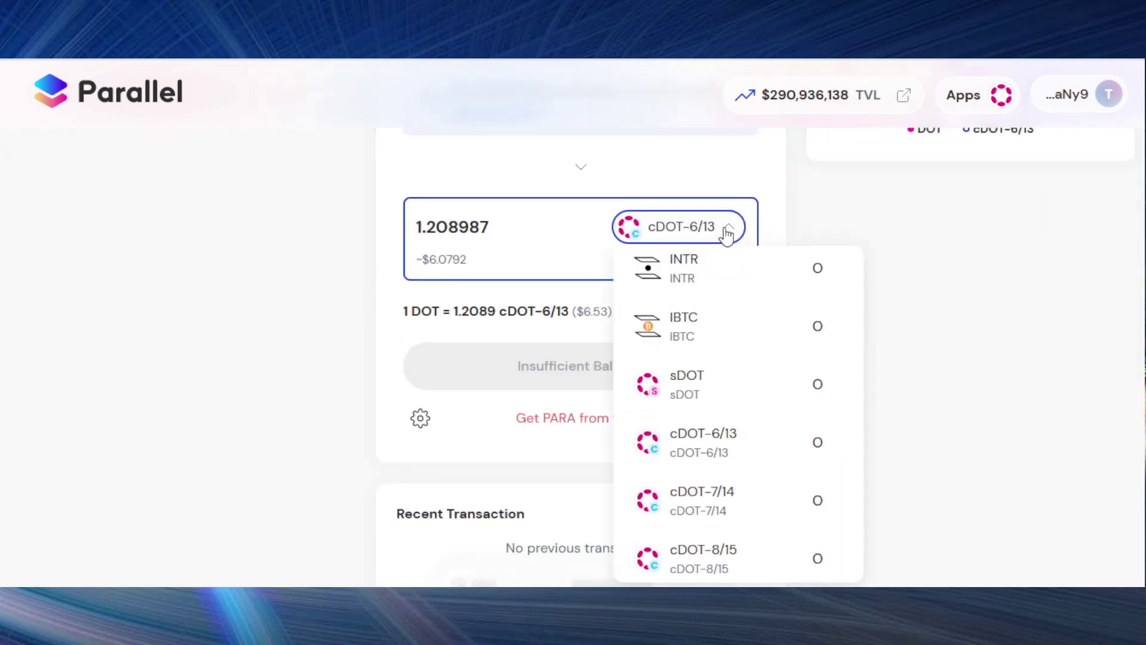
left_click(743, 503)
scroll(812, 379, "up", 3)
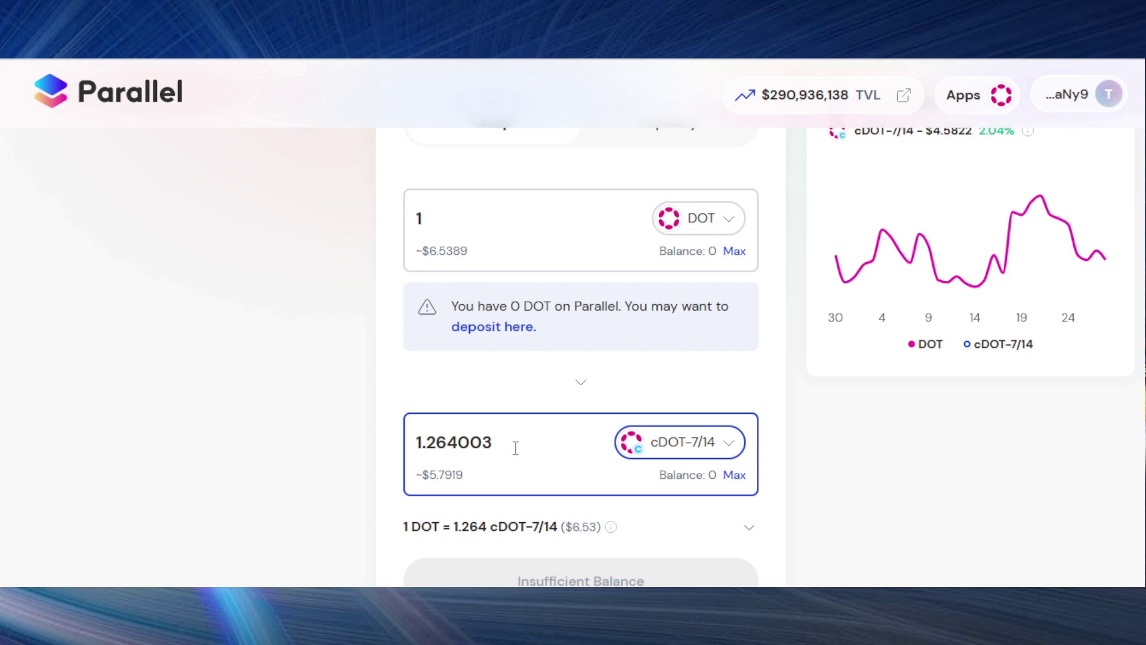
Change the token to receive to cDOT-8/15 and examine its quoted amount.
left_click(686, 445)
scroll(699, 460, "down", 2)
scroll(711, 472, "down", 3)
left_click(715, 465)
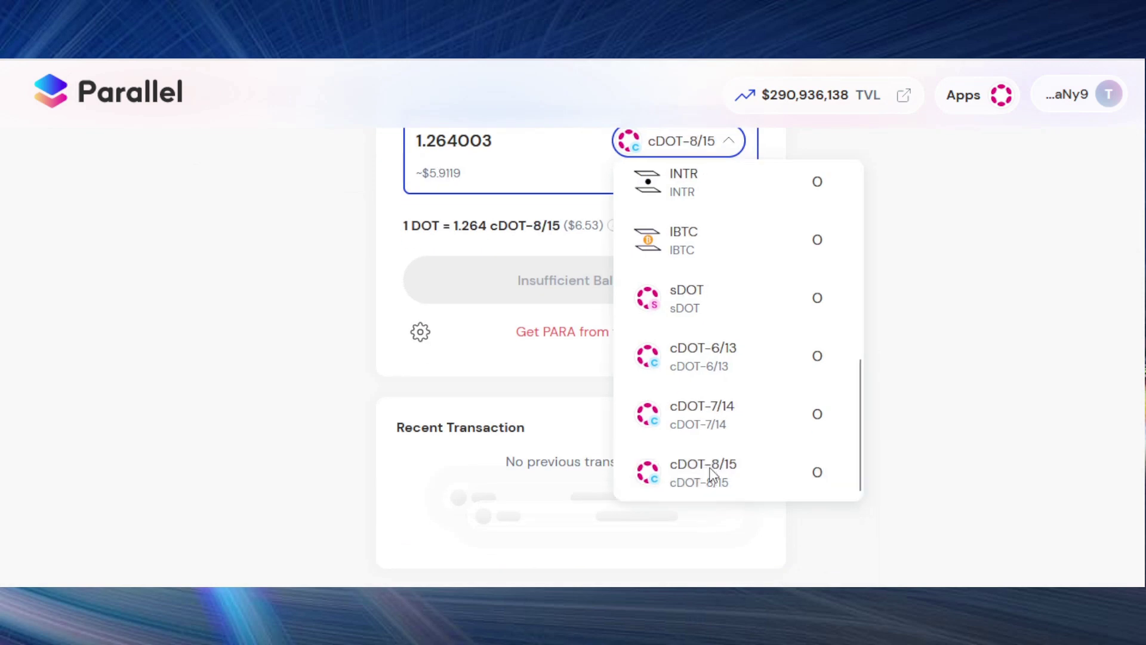
scroll(840, 352, "up", 3)
scroll(839, 351, "up", 2)
left_click_drag(427, 464, 452, 464)
left_click(452, 464)
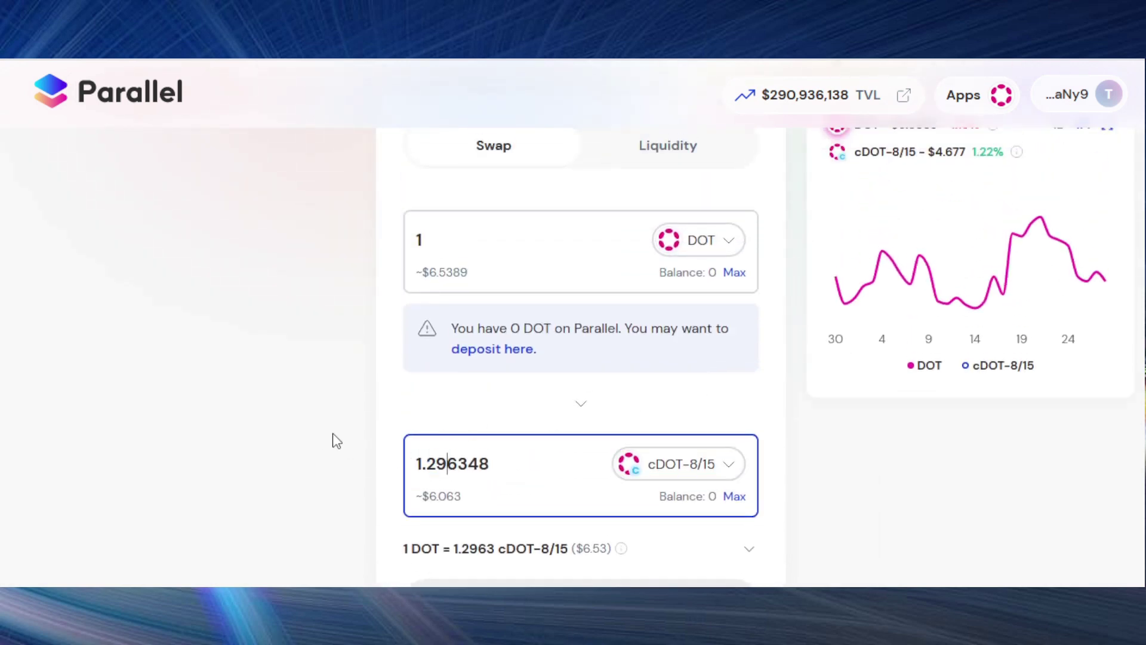
Raise the DOT amount to 100 and then to 1,000 to compare the cDOT-8/15 quotes.
left_click(427, 243)
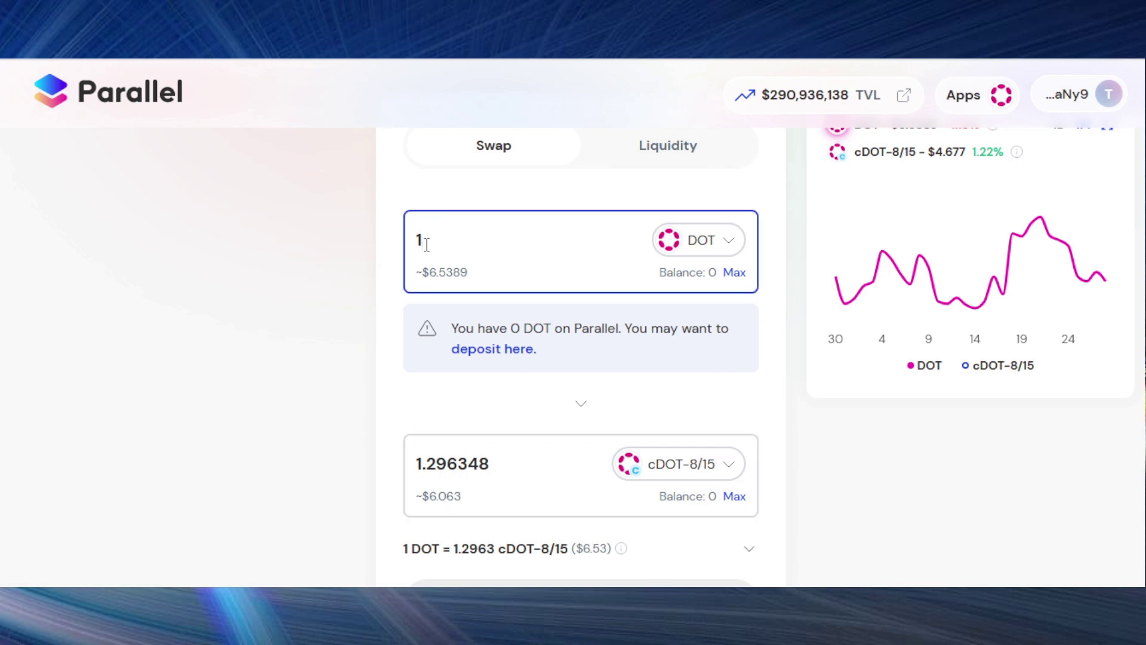
type("00")
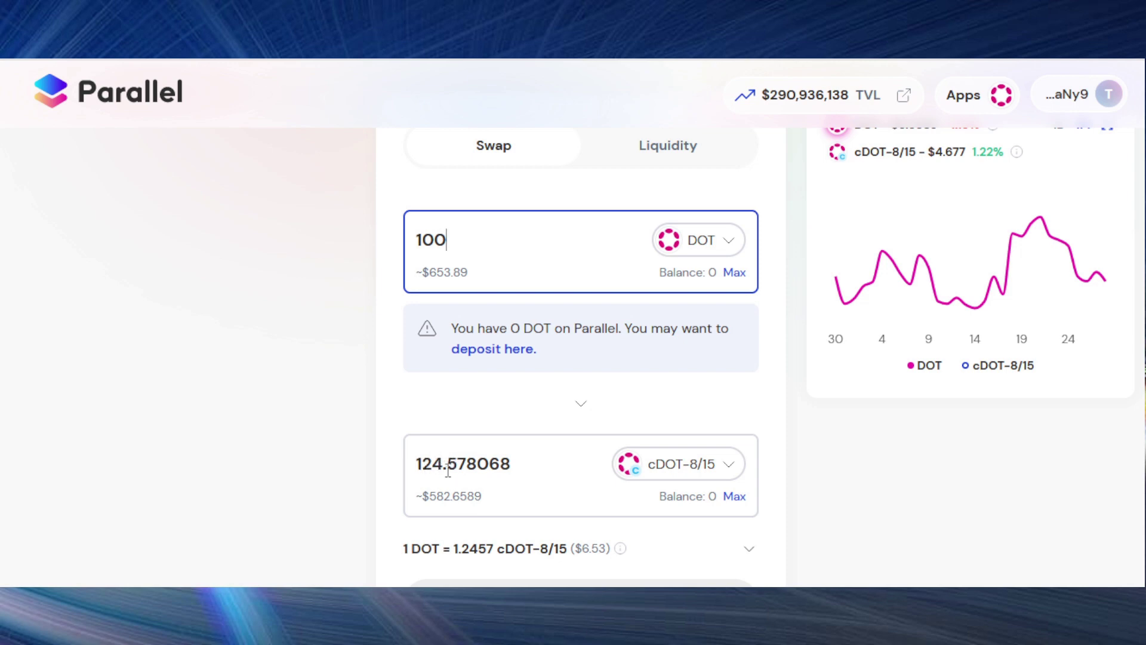
type("0")
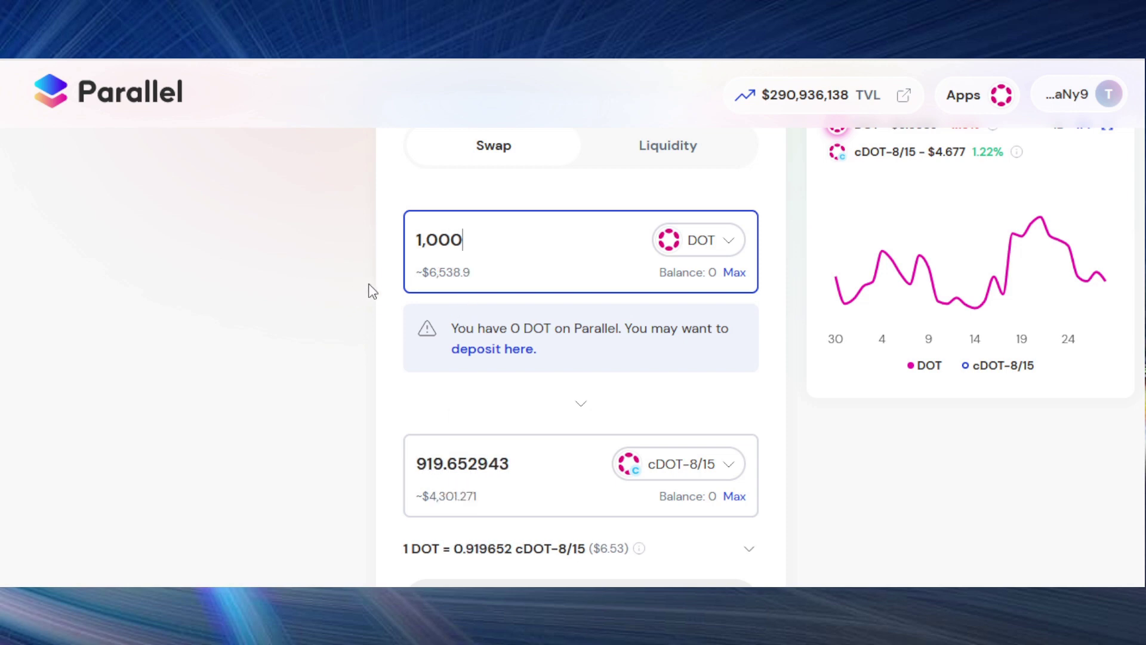
Clear the DOT amount from the swap form.
left_click_drag(427, 240, 472, 241)
left_click(475, 241)
key("shift+Left")
key("shift+Left")
key("shift+Left")
key("shift+Left")
key("Left")
left_click_drag(484, 238, 394, 236)
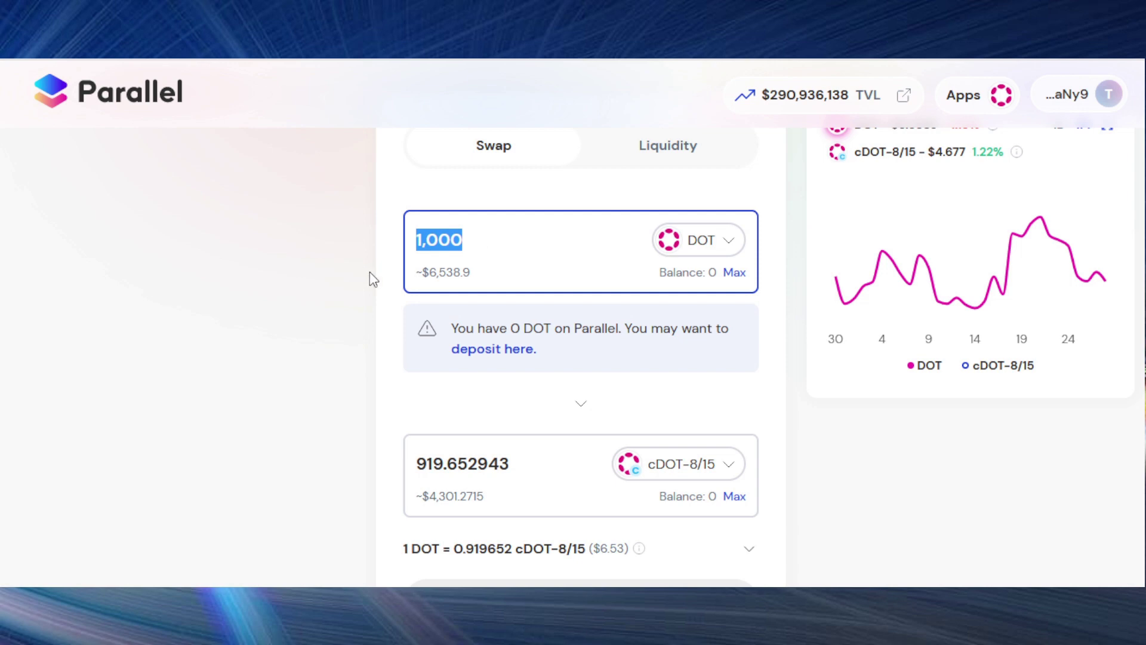
key("BackSpace")
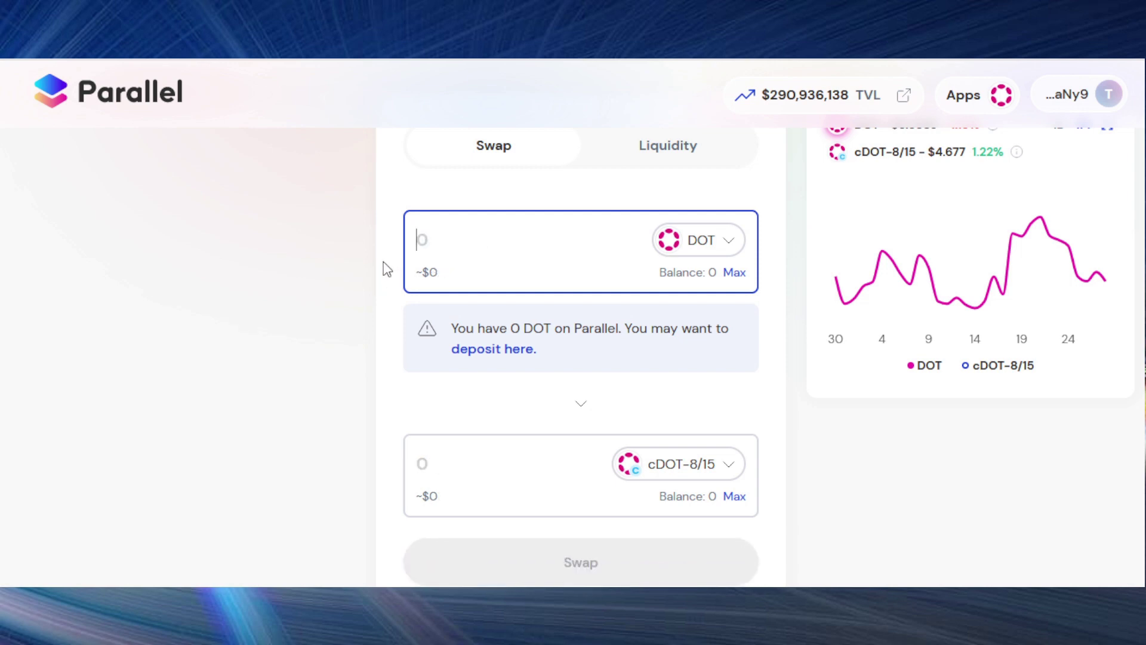
Compare the cDOT-8/15 swap quotes for 1, 50 and 100 DOT, clearing the amount after each one.
type("1")
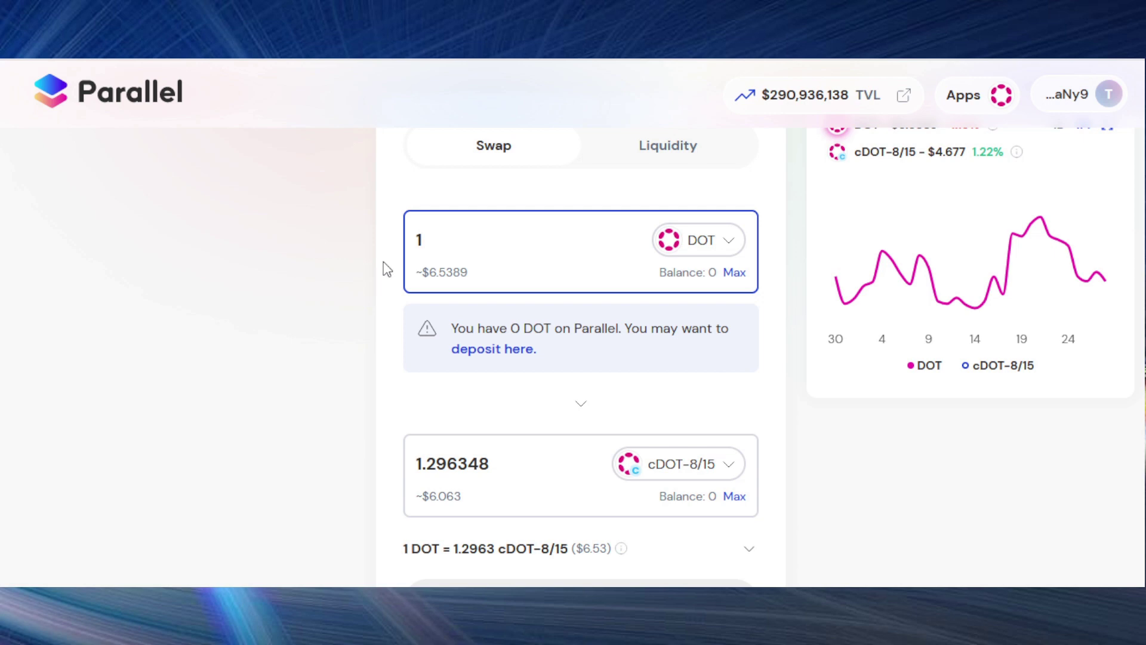
key("BackSpace")
type("50")
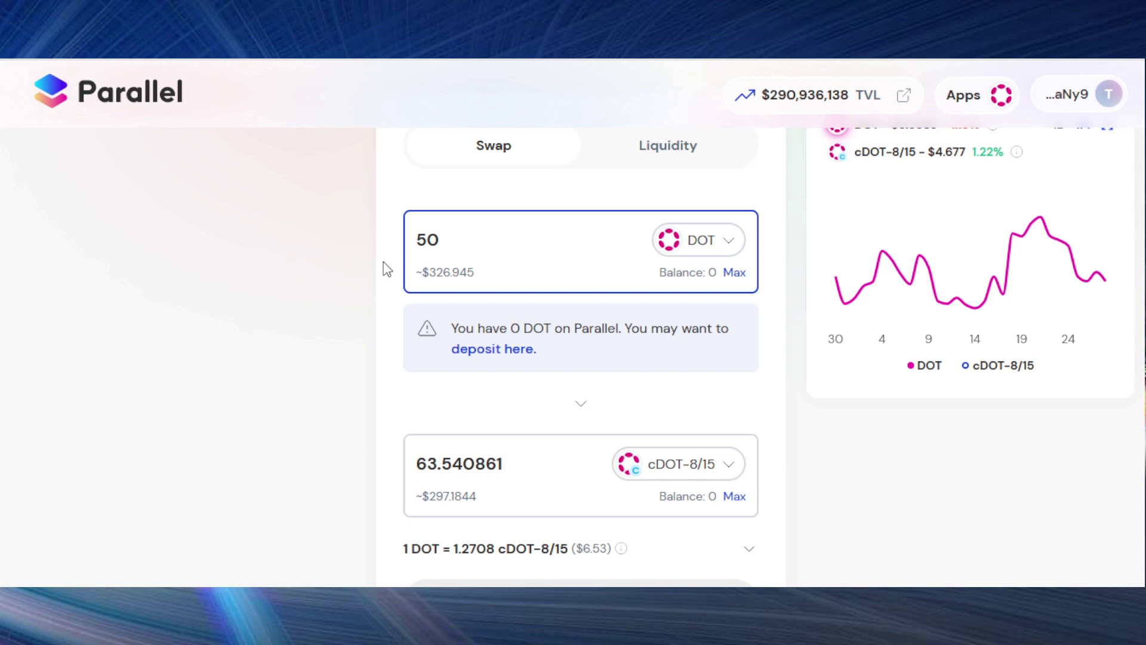
key("BackSpace")
key("BackSpace")
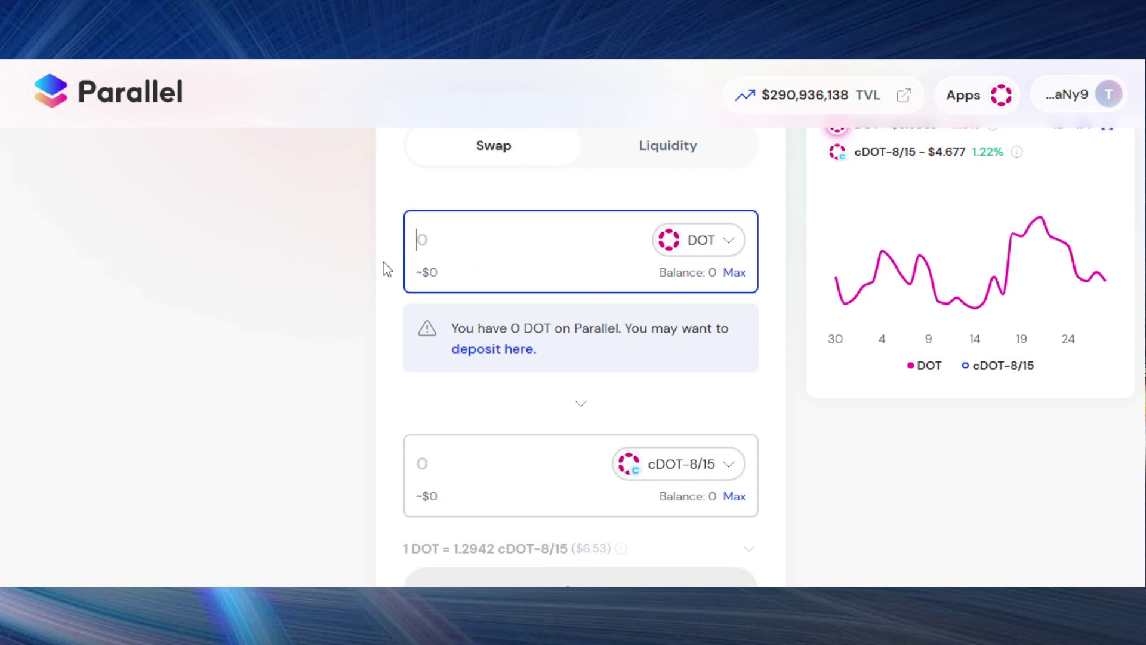
type("100")
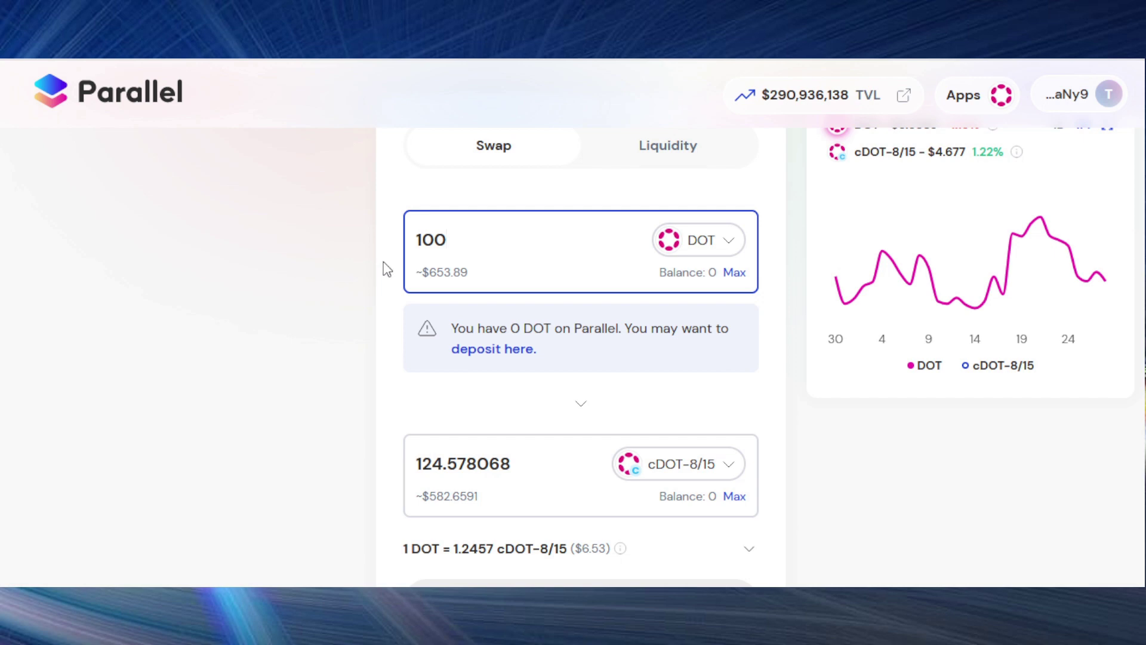
key("BackSpace")
key("BackSpace")
key("BackSpace")
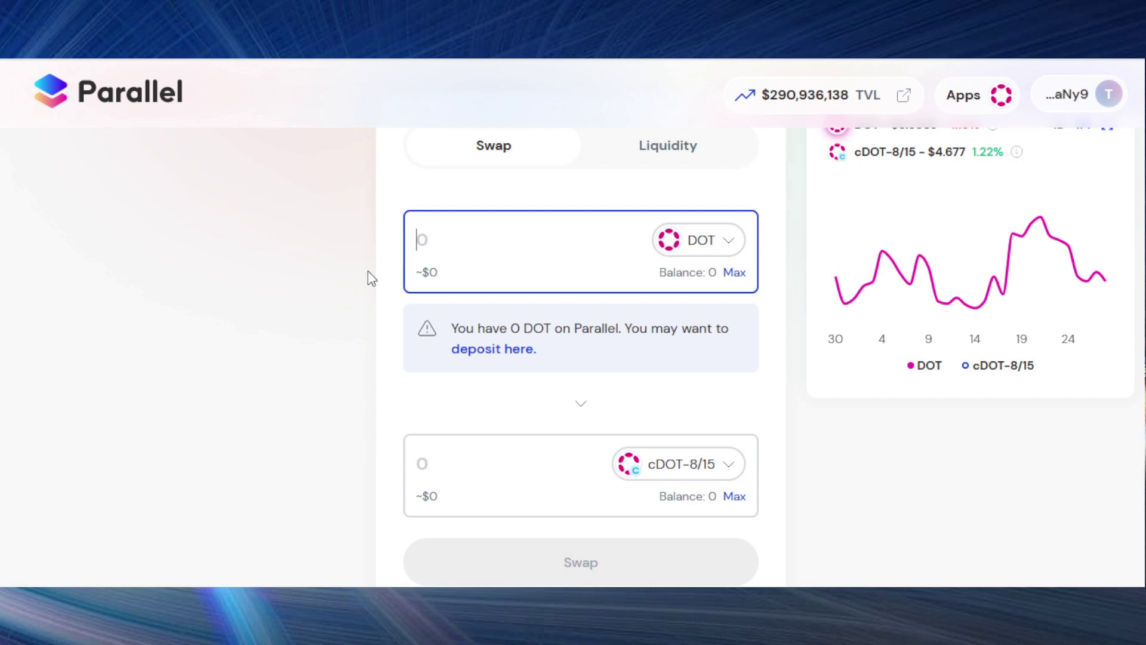
Open the Liquidity section and examine the add-liquidity form and the pool APY list.
scroll(386, 322, "down", 2)
scroll(387, 322, "up", 2)
scroll(385, 320, "down", 4)
scroll(383, 316, "up", 5)
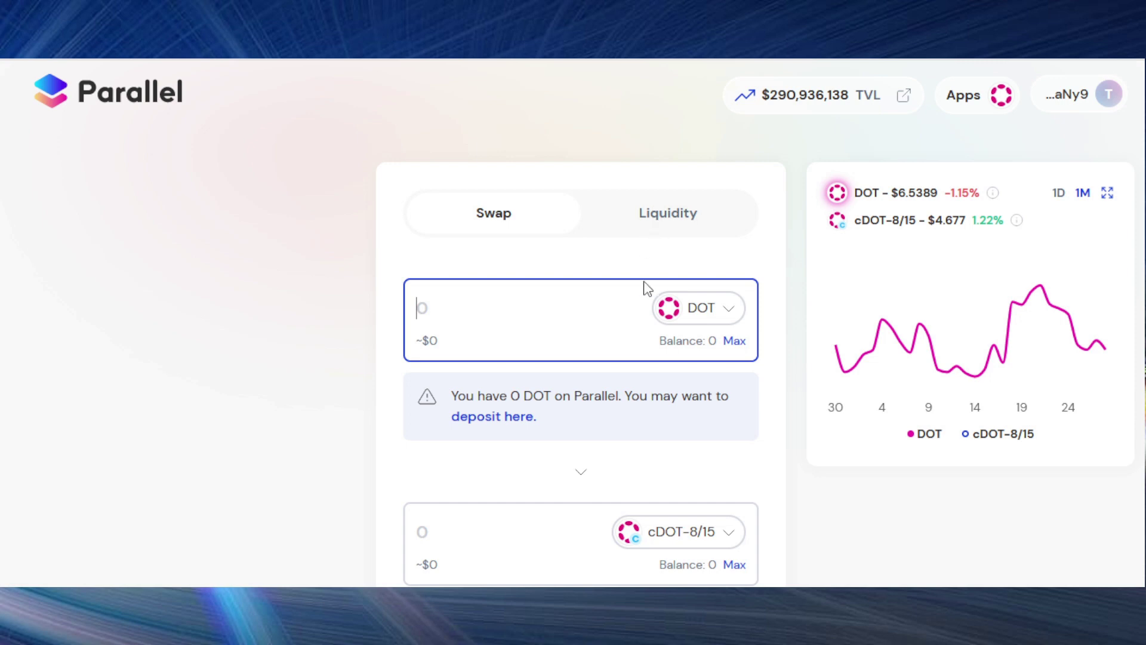
left_click(677, 223)
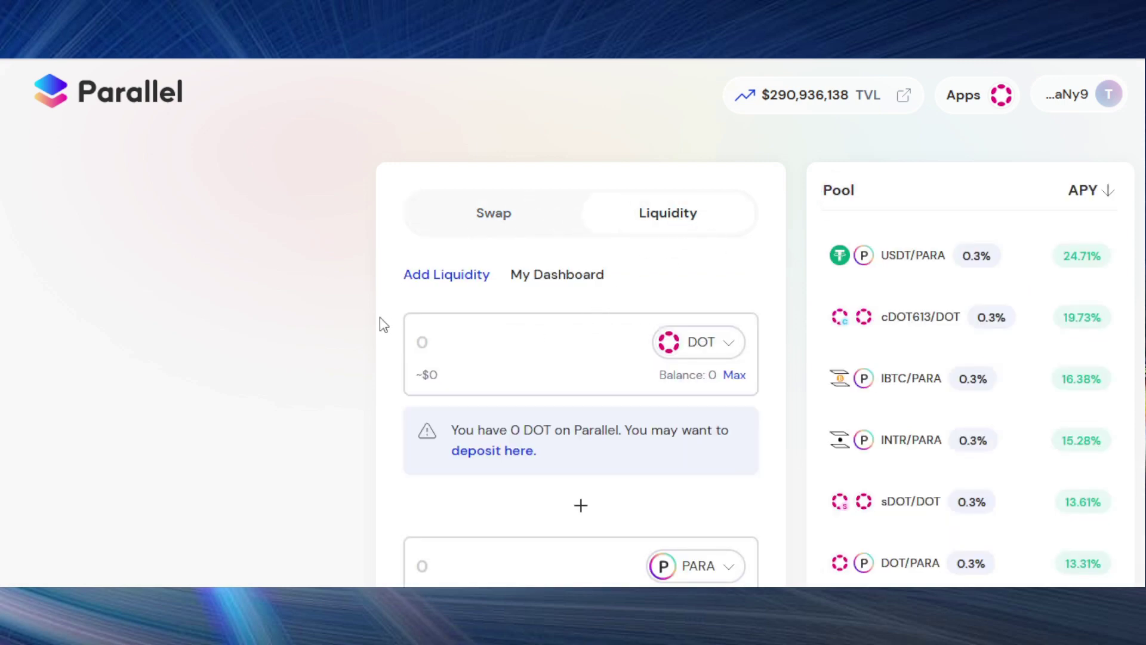
scroll(382, 324, "down", 2)
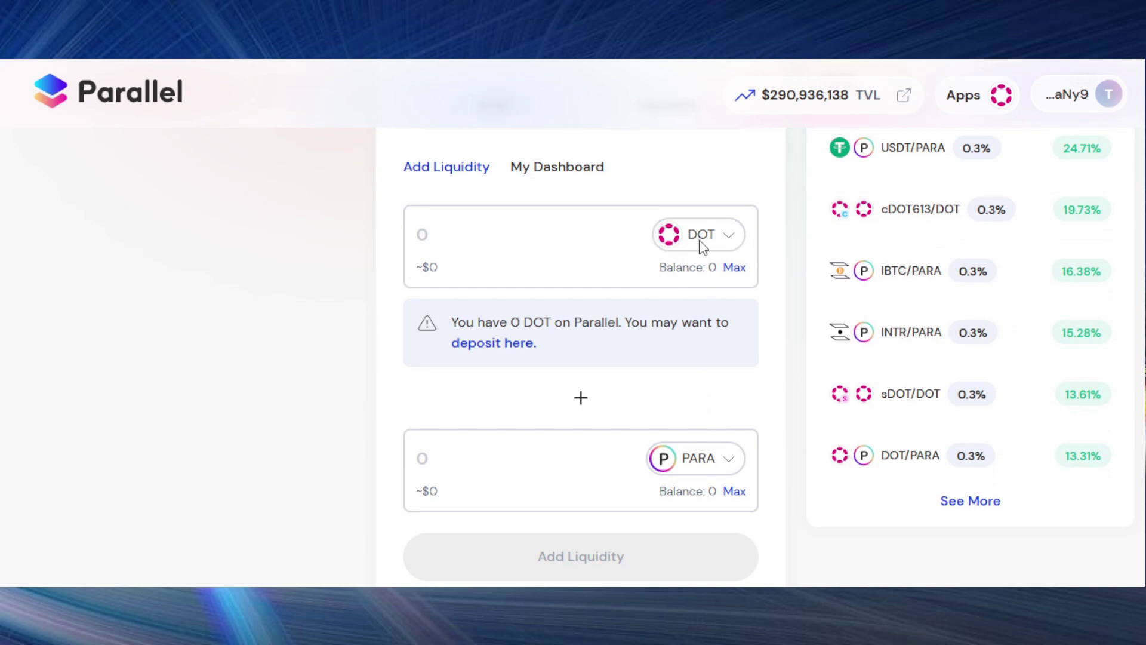
scroll(716, 303, "up", 2)
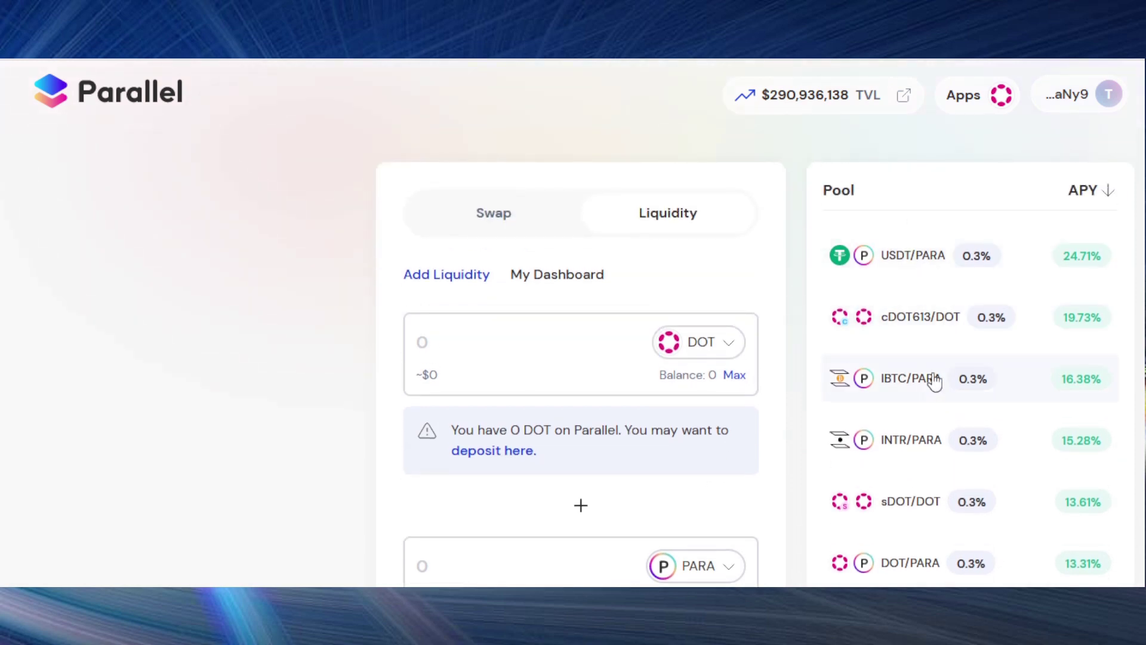
scroll(938, 358, "down", 1)
scroll(943, 340, "up", 1)
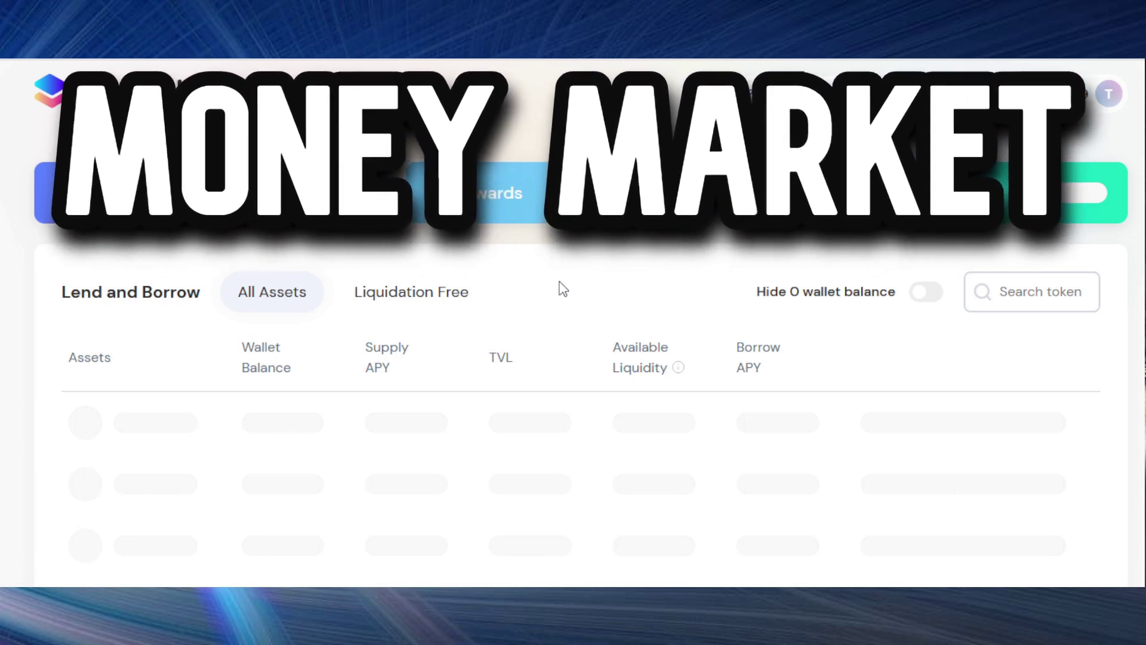
Examine the Money Market's lend and borrow assets, comparing supply APY, TVL, available liquidity and borrow APY.
scroll(563, 289, "down", 1)
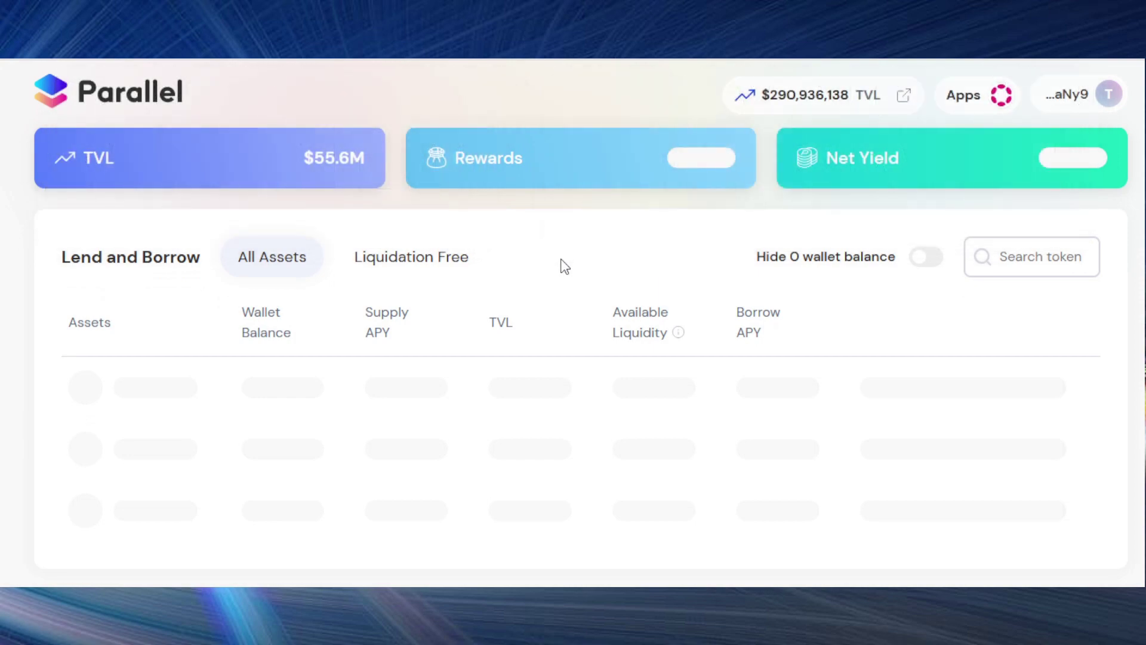
scroll(564, 267, "up", 1)
scroll(565, 267, "down", 1)
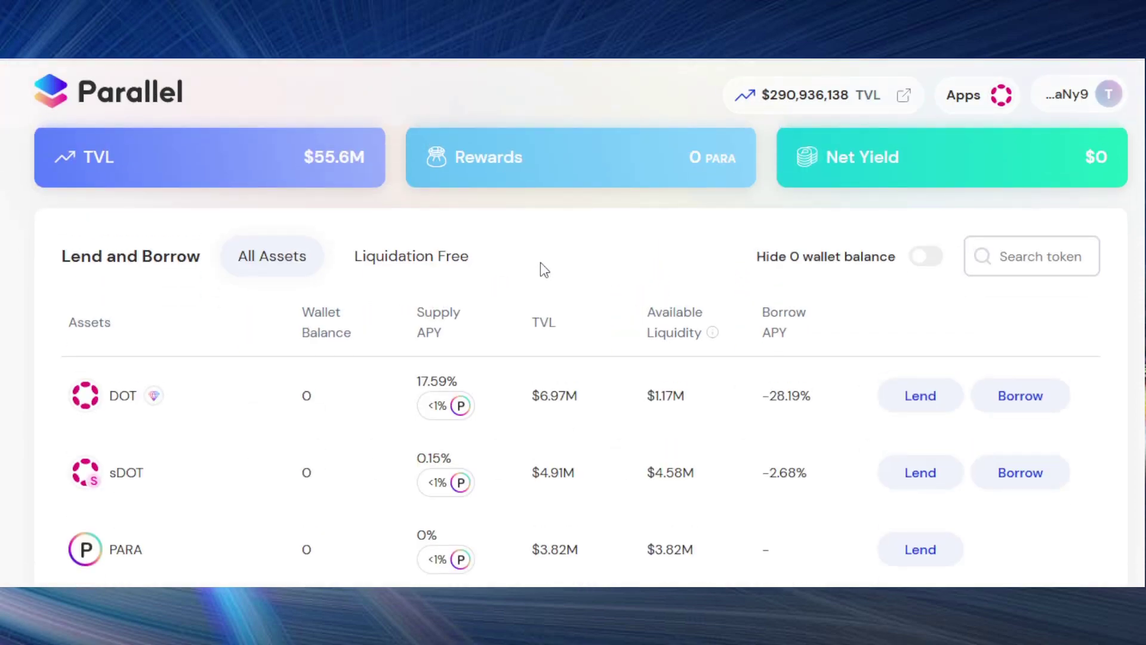
scroll(544, 261, "down", 2)
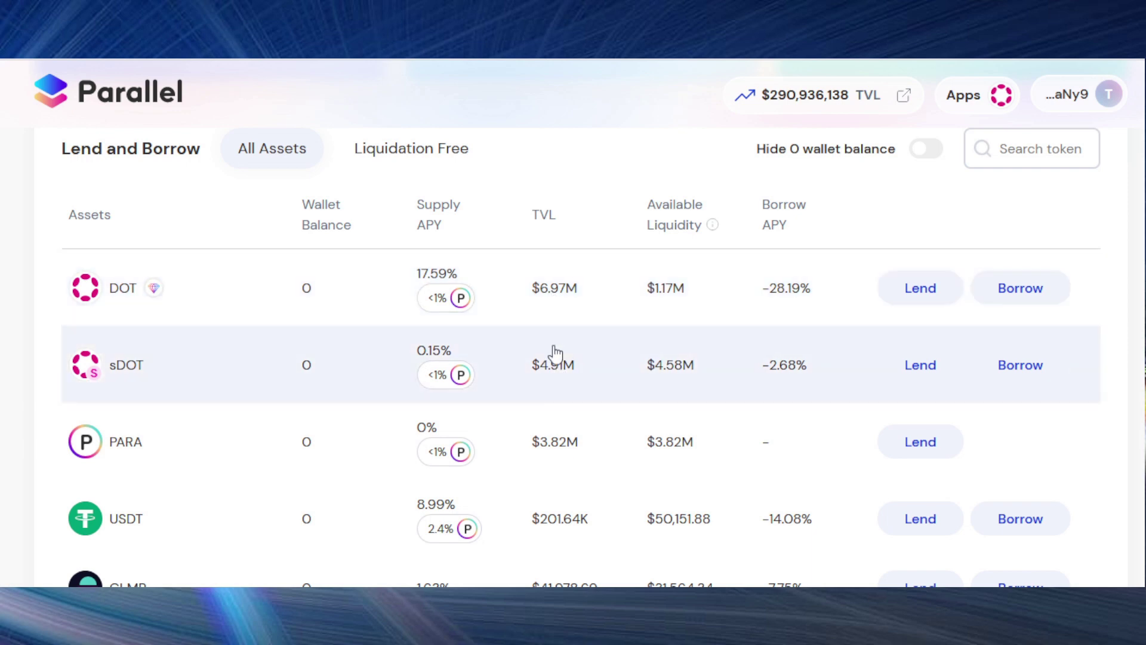
mouse_move(435, 274)
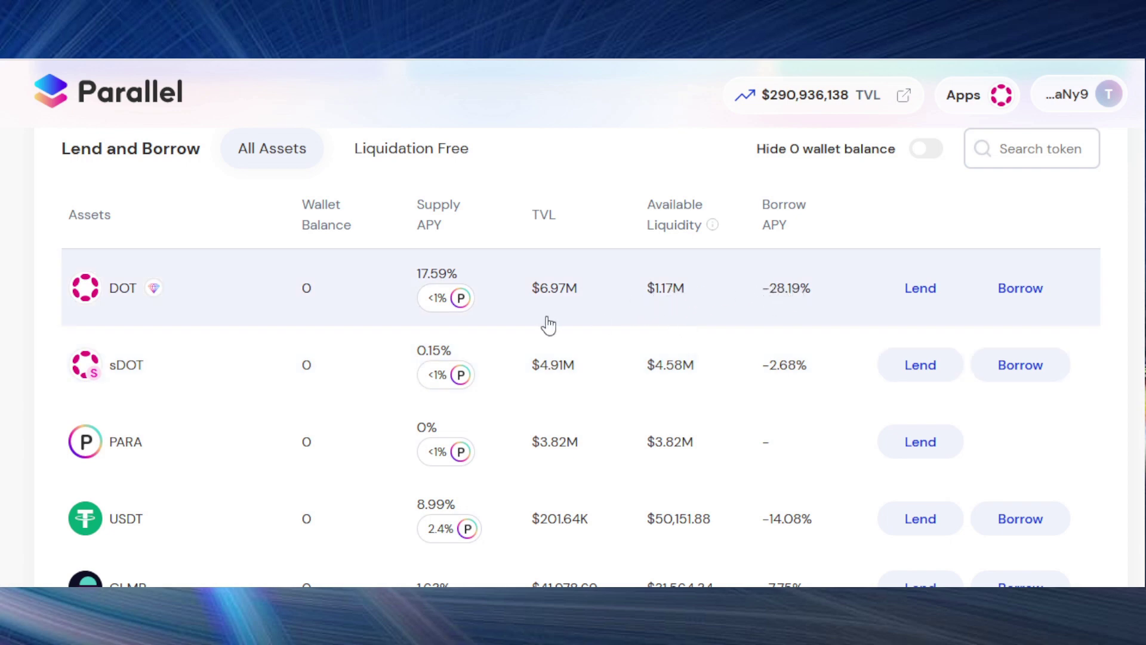
scroll(549, 326, "down", 2)
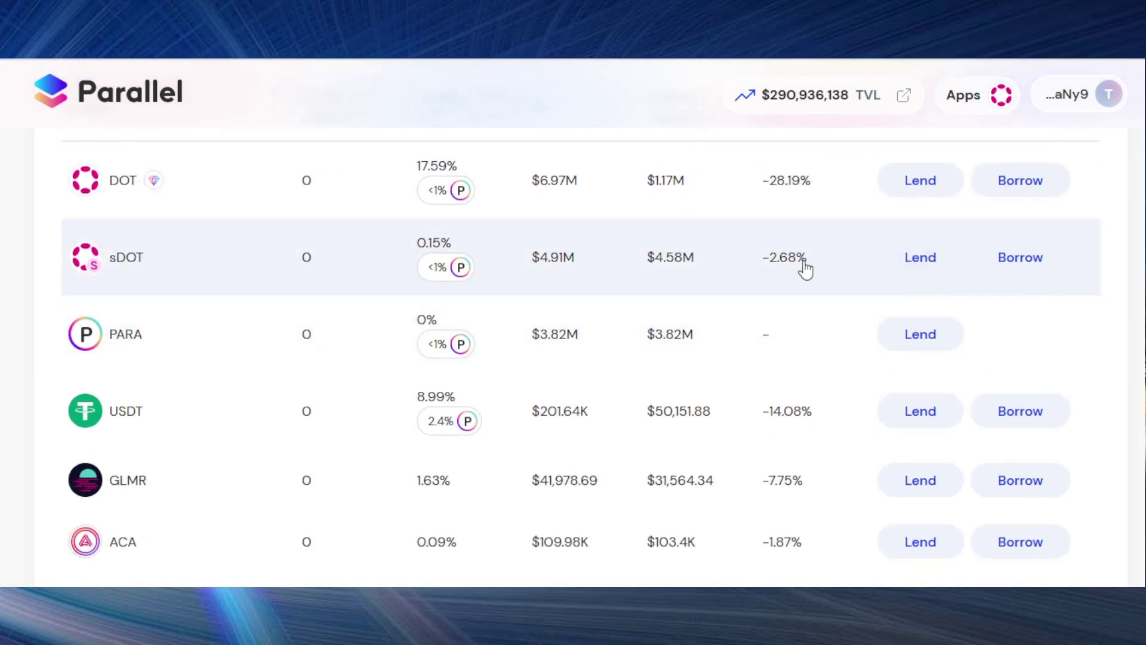
scroll(866, 280, "down", 3)
scroll(614, 340, "down", 5)
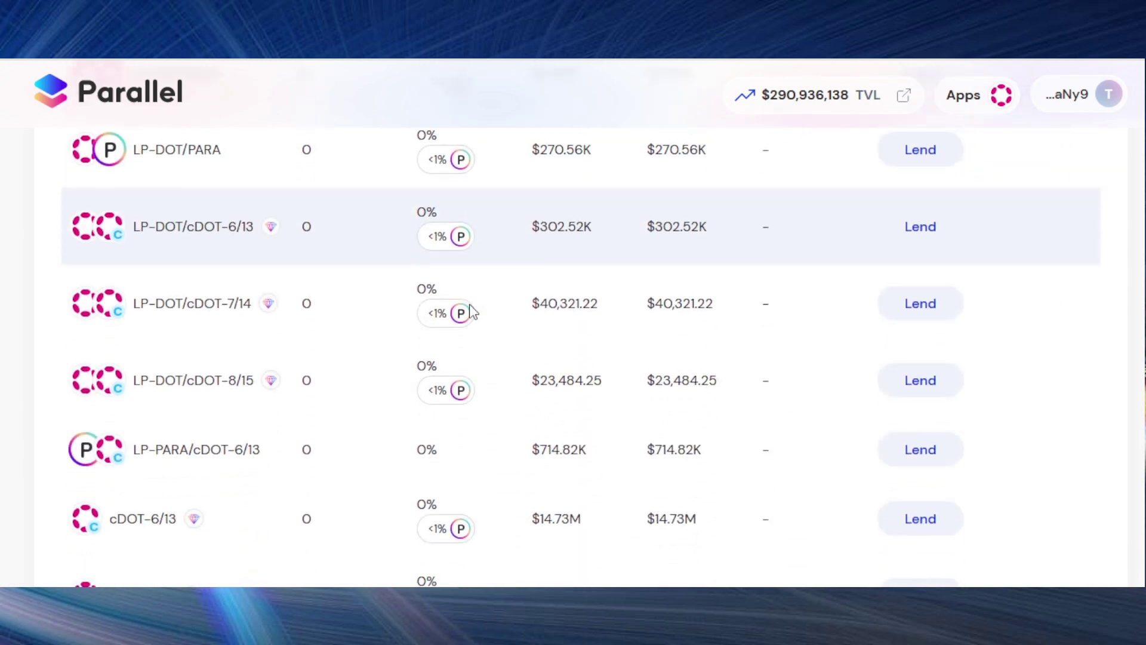
scroll(471, 314, "down", 2)
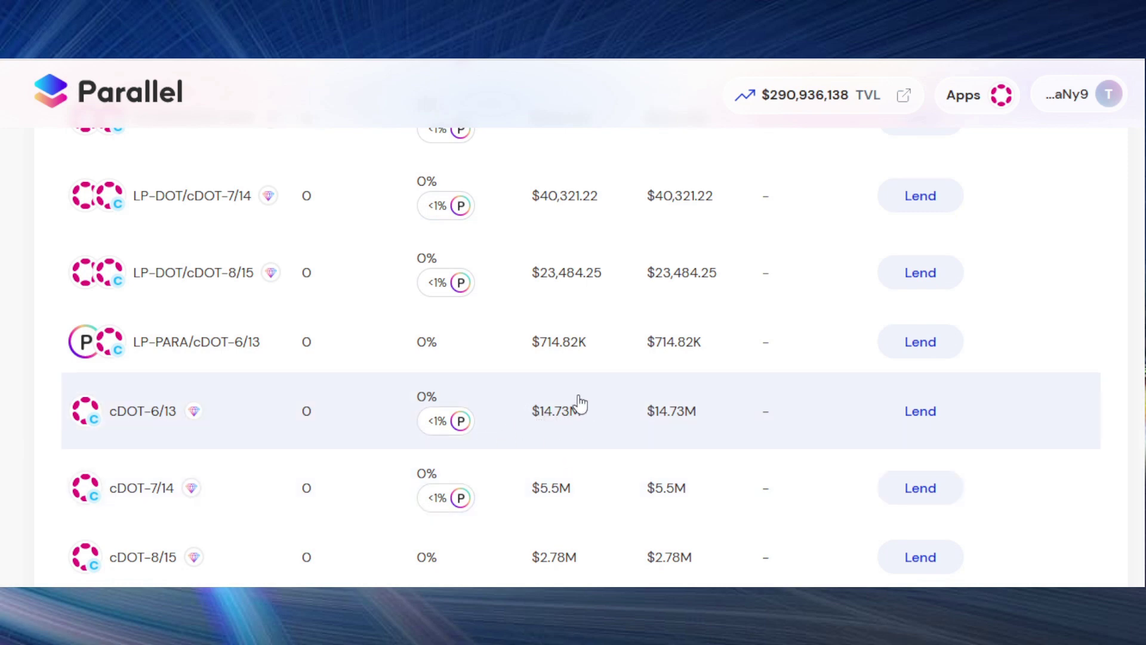
scroll(501, 328, "up", 8)
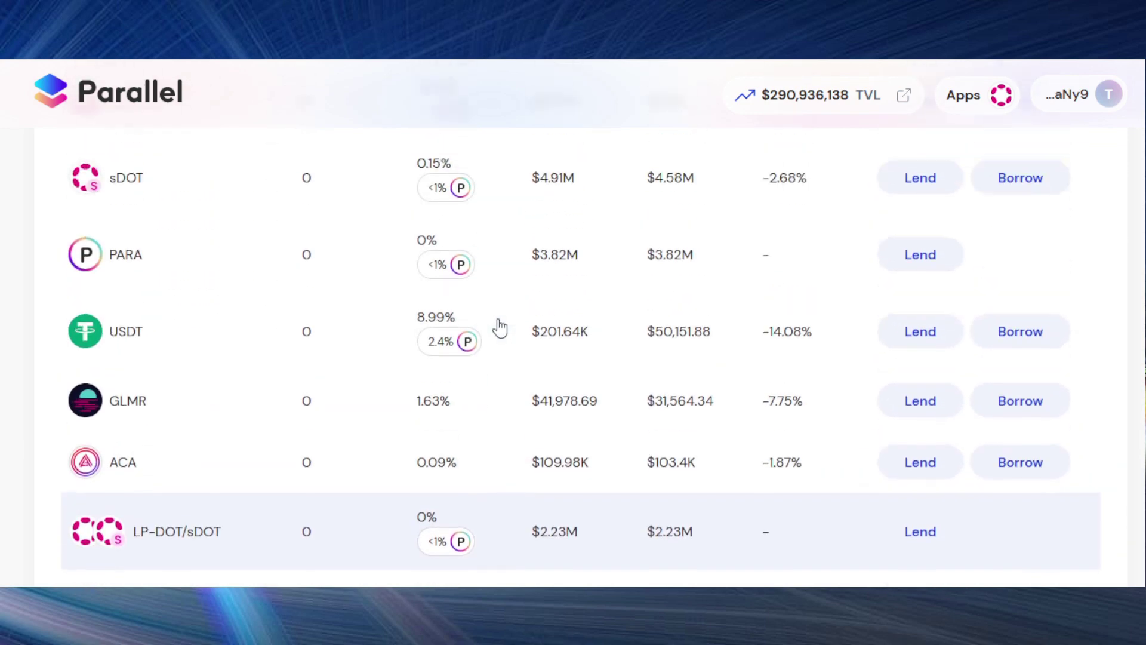
scroll(501, 328, "up", 5)
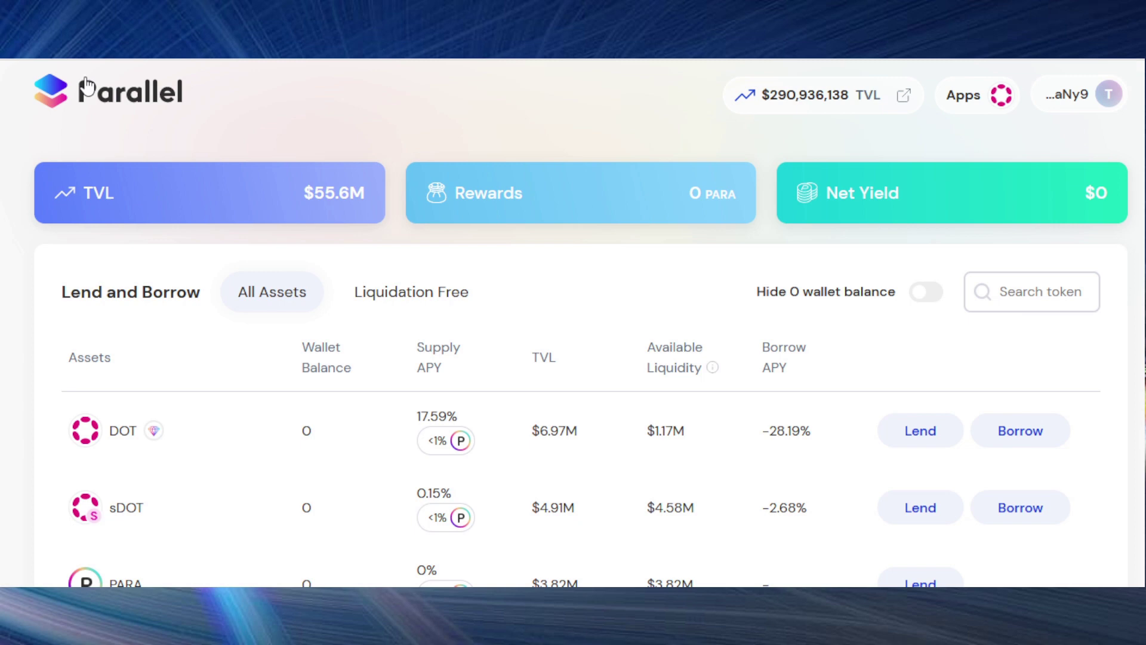
Return to the app's home page and open the Stake app for Polkadot.
left_click(57, 102)
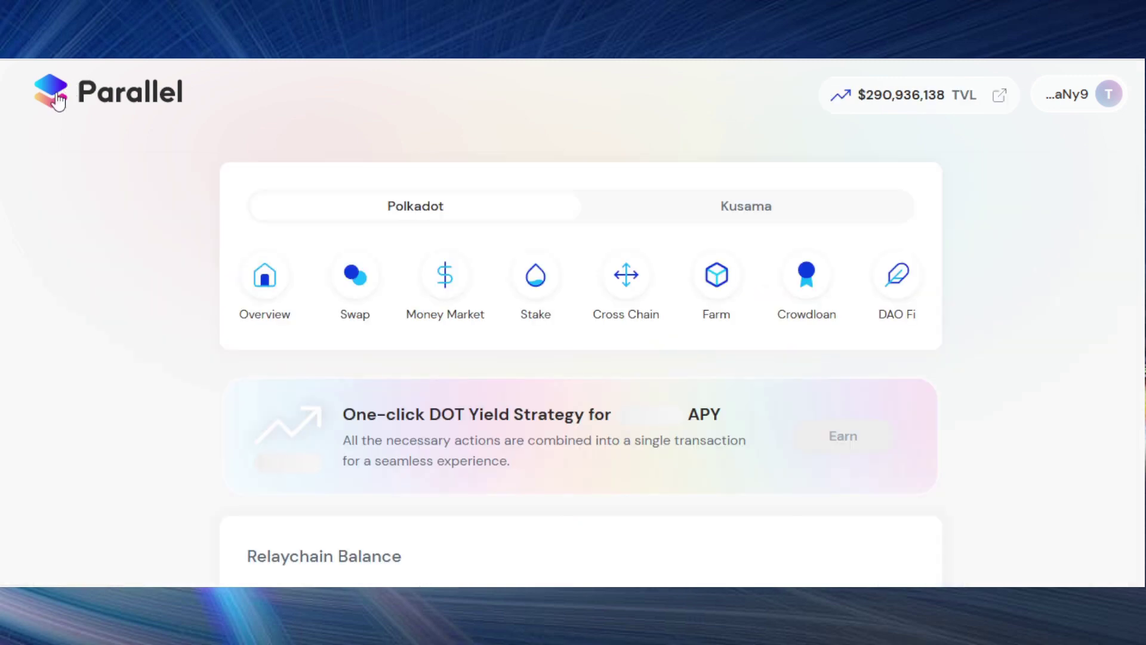
left_click(515, 279)
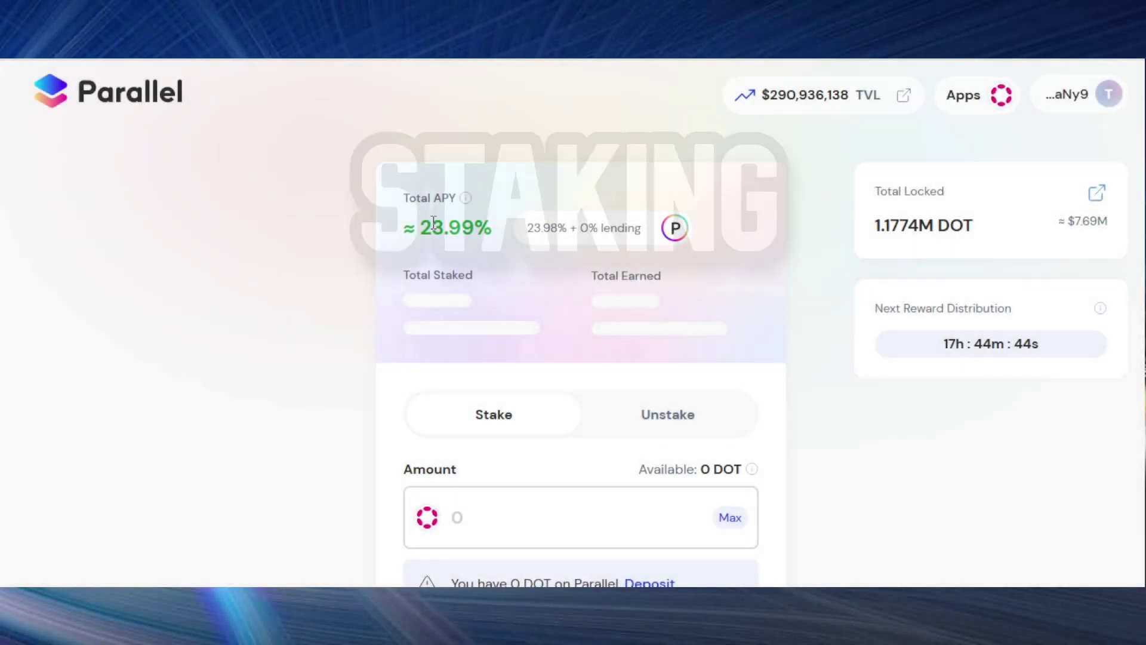
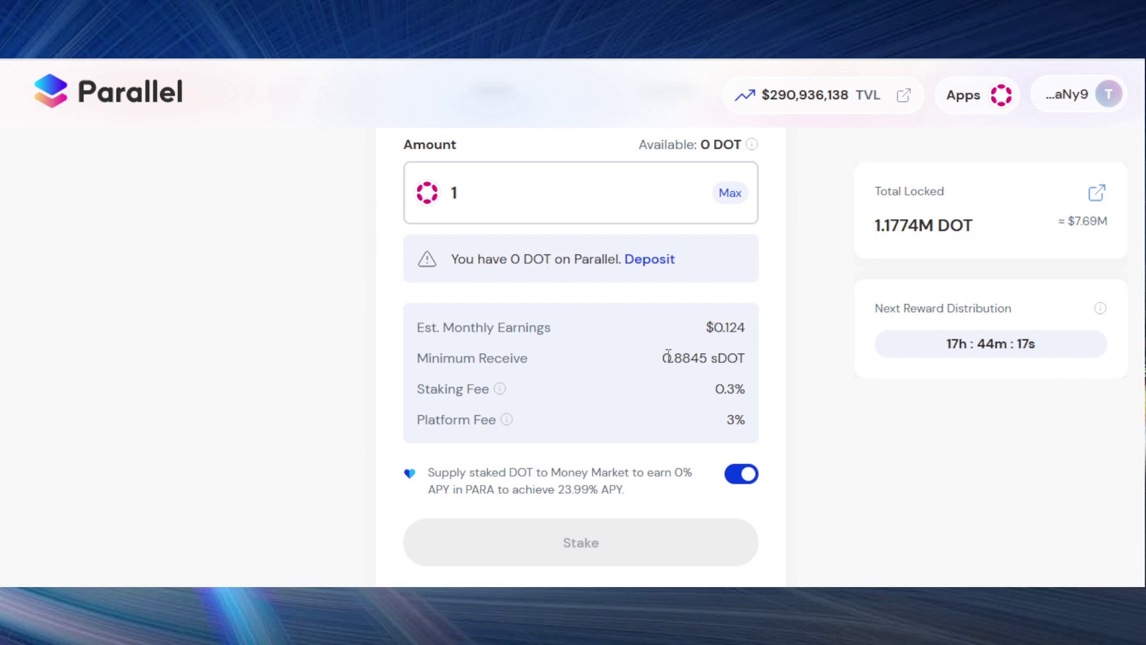
Examine the minimum sDOT amount received for staking 1 DOT.
left_click_drag(717, 356, 745, 358)
left_click(713, 359)
left_click(740, 361)
mouse_move(666, 358)
left_mouse_down()
mouse_move(707, 357)
mouse_move(665, 358)
left_mouse_up()
left_click(707, 357)
left_click(667, 363)
left_click(701, 358)
left_click(666, 360)
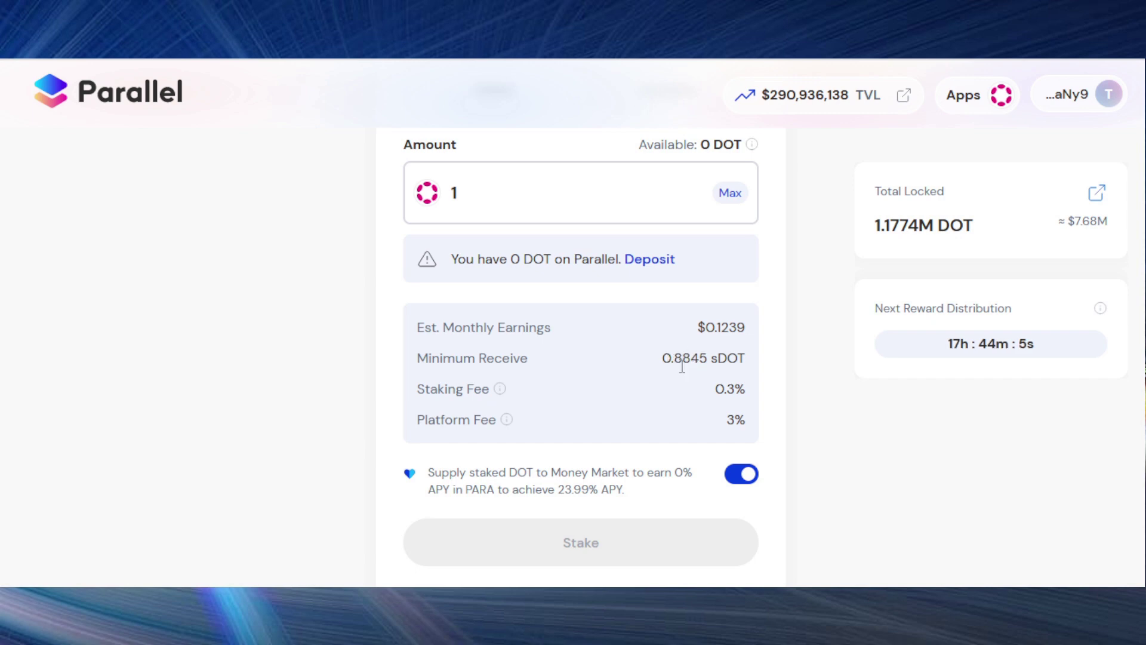
left_click_drag(670, 362, 704, 360)
left_click(704, 361)
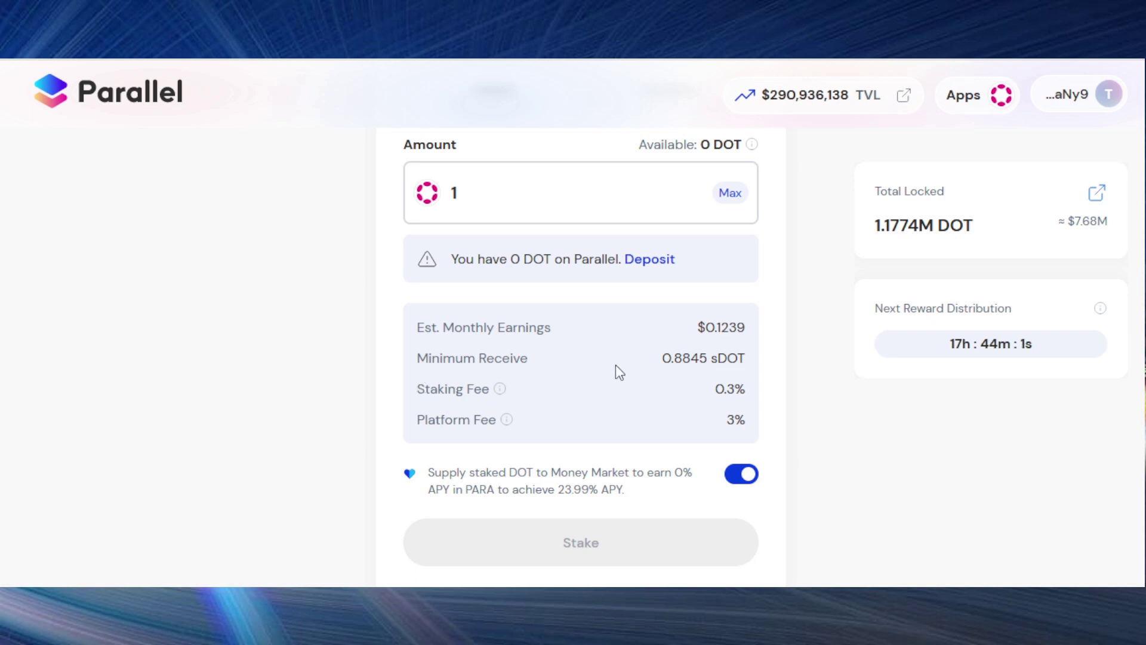
left_click(733, 358)
left_click_drag(749, 358, 727, 358)
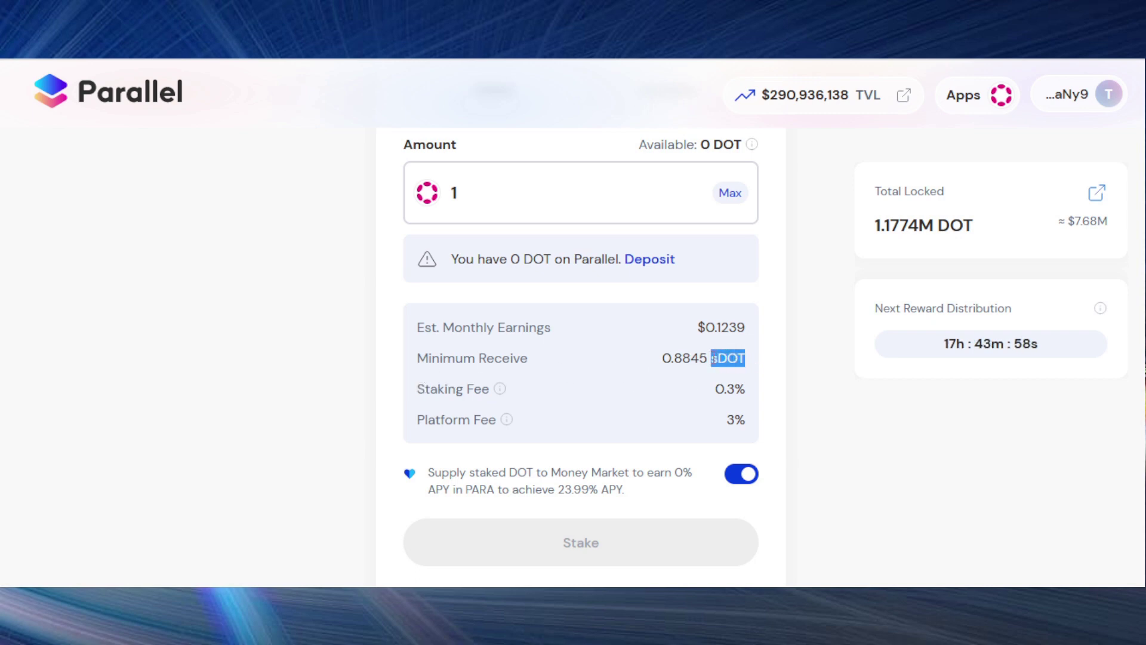
left_click(740, 362)
mouse_move(741, 362)
left_mouse_down()
mouse_move(717, 358)
mouse_move(740, 362)
left_mouse_up()
left_click(710, 358)
left_click(740, 362)
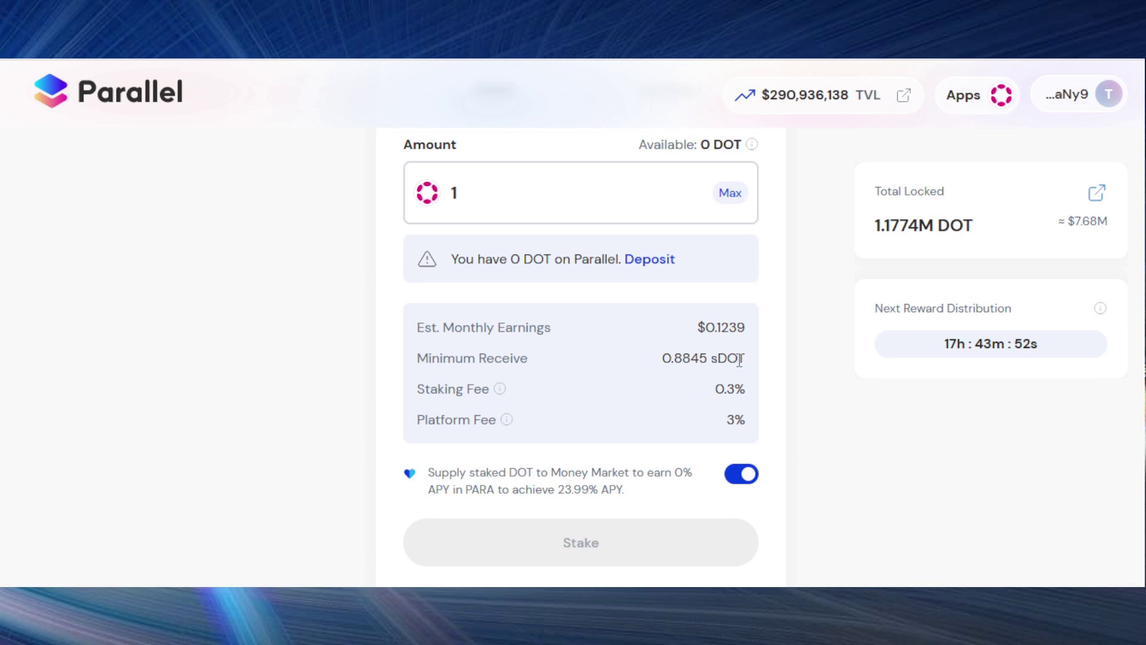
left_click_drag(711, 358, 677, 362)
left_click(665, 363)
left_click(667, 363)
Examine the staking fee and the platform fee in the staking summary.
left_click_drag(718, 391, 743, 393)
left_click(744, 394)
double_click(735, 417)
Raise the DOT amount to stake to 100, 1,000 and finally 10,000.
scroll(421, 342, "up", 2)
left_click(469, 299)
type("00")
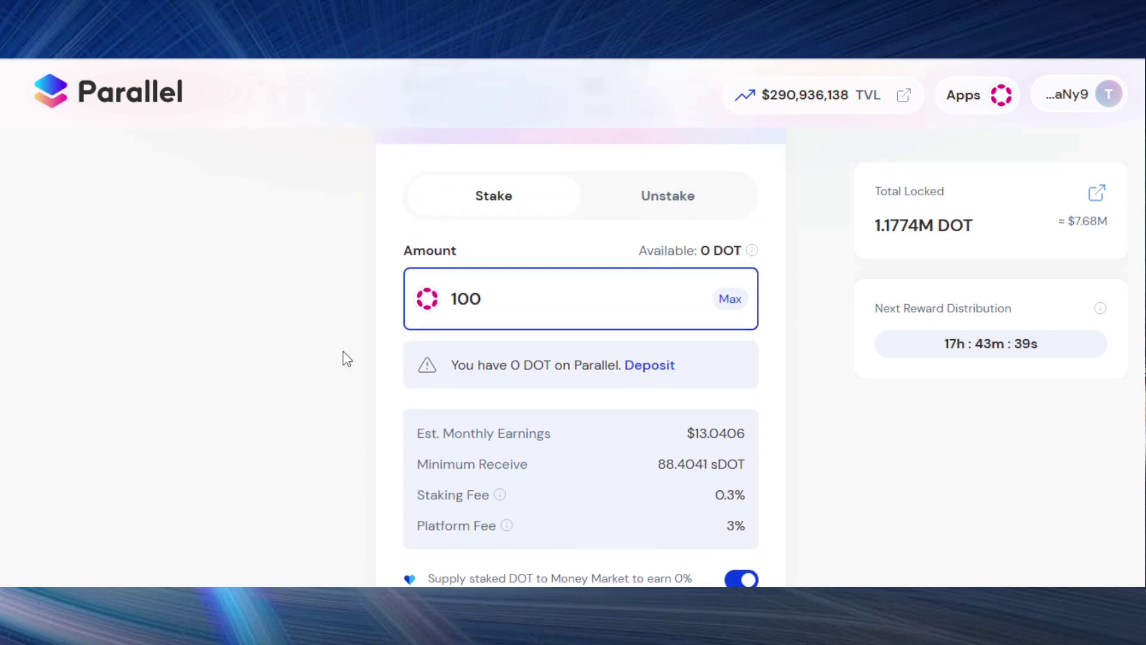
scroll(344, 352, "down", 2)
scroll(345, 358, "up", 2)
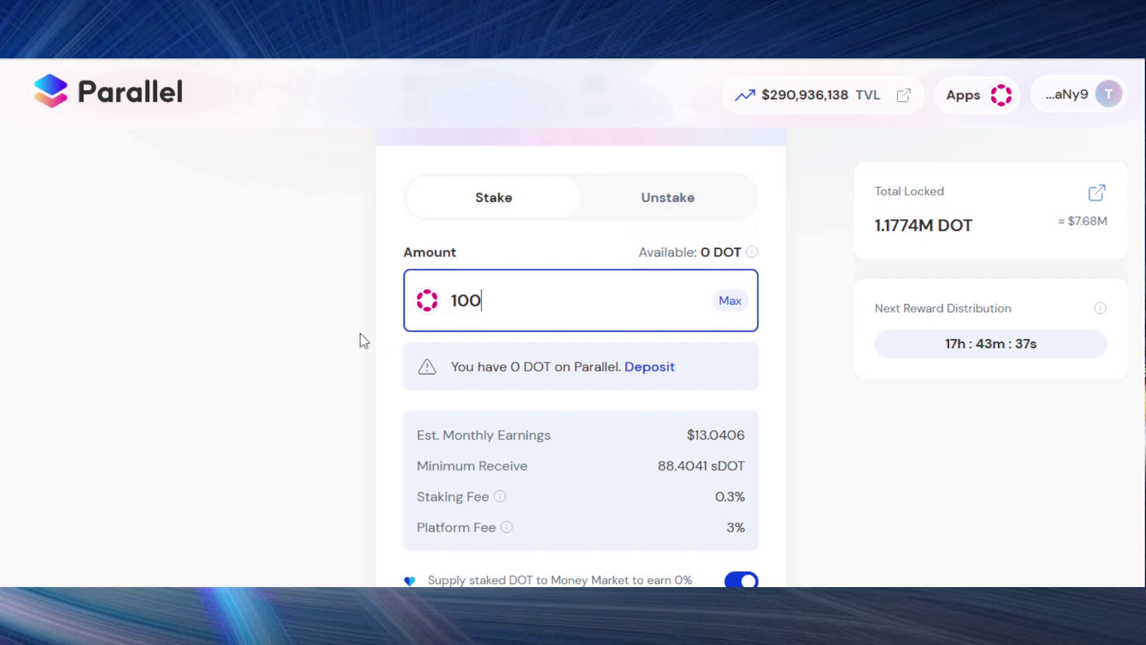
type("0")
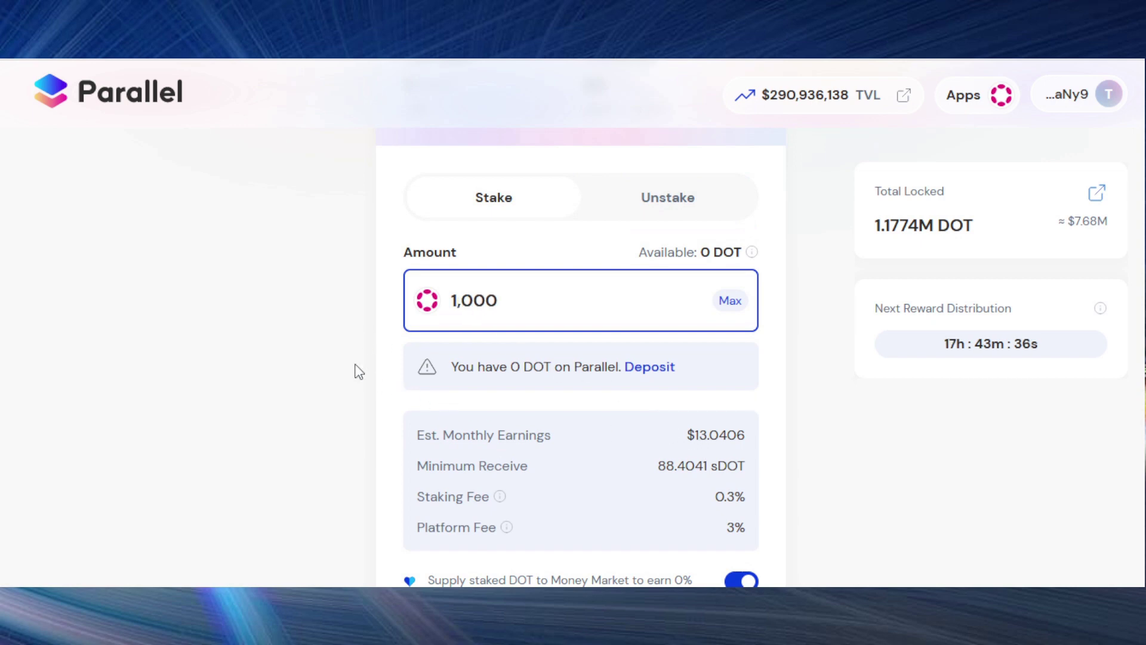
type("0")
Examine the estimated monthly earnings and the sDOT amount received for the 10,000 DOT stake.
left_click_drag(678, 434, 722, 435)
left_click(725, 443)
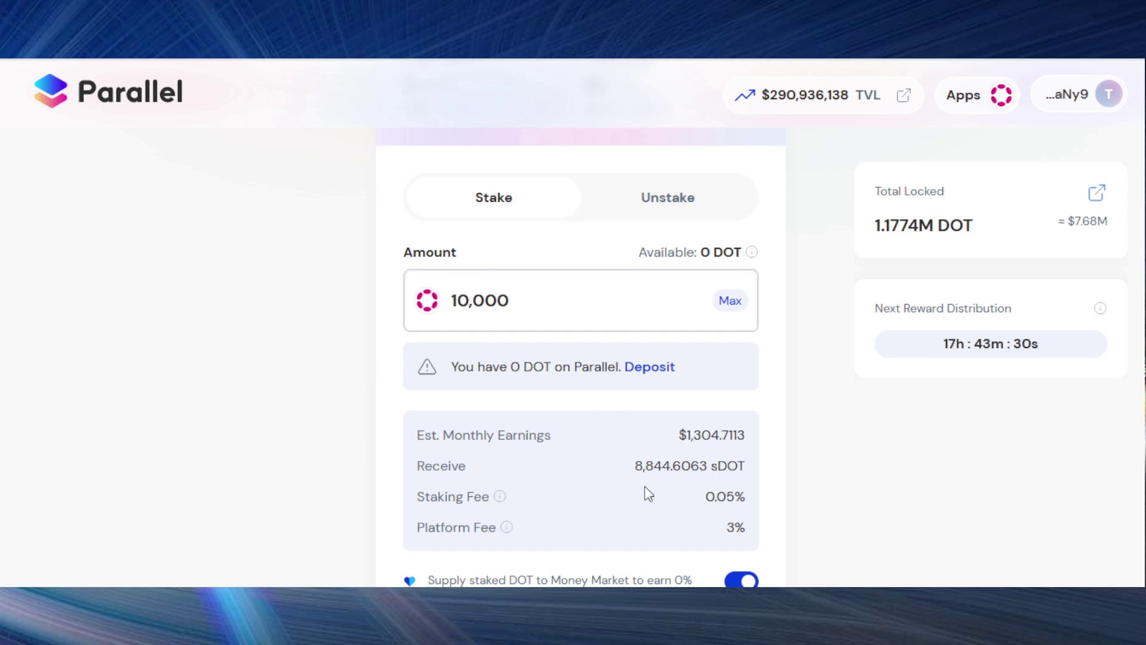
left_click_drag(633, 466, 659, 468)
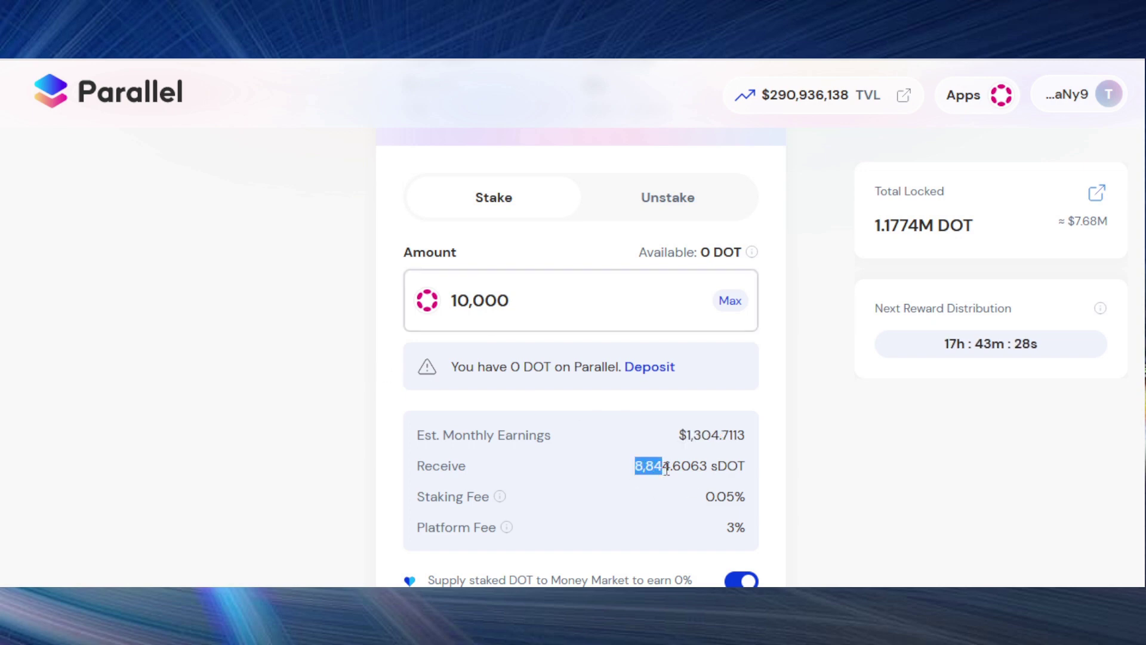
left_click(672, 469)
scroll(334, 391, "up", 3)
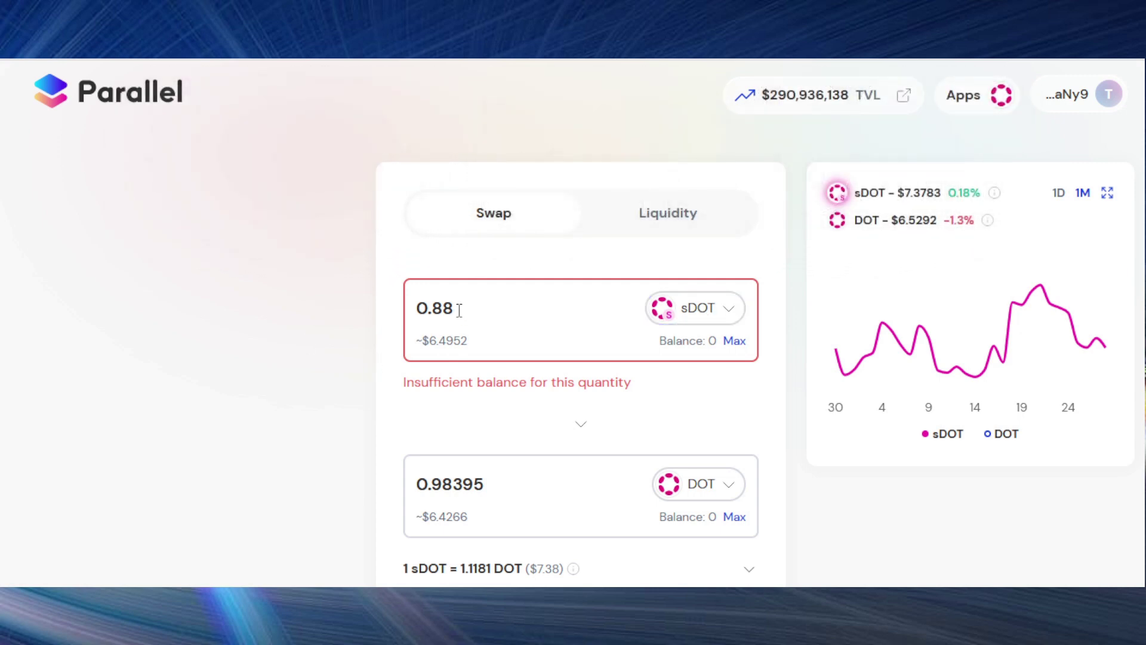
Examine the DOT amount quoted for swapping 0.88 sDOT.
left_click_drag(418, 485, 472, 482)
left_click(427, 483)
left_click(473, 483)
Set the sDOT amount to swap to 1,000 and examine the quoted DOT amount.
left_click_drag(461, 309, 416, 308)
key("BackSpace")
type("1000")
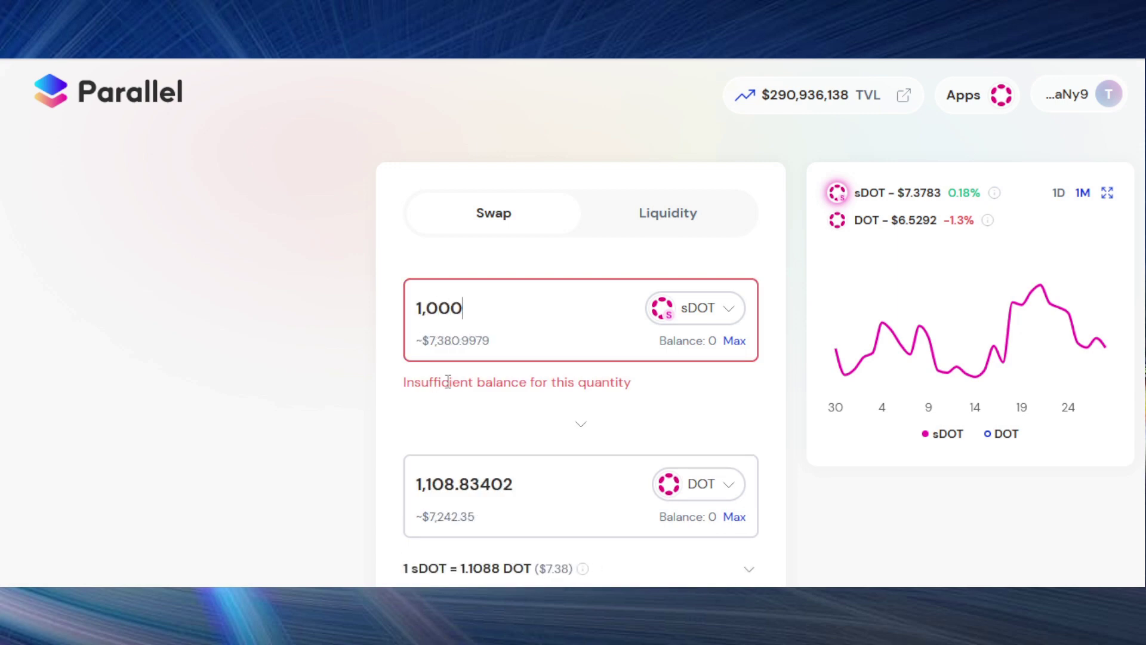
double_click(429, 488)
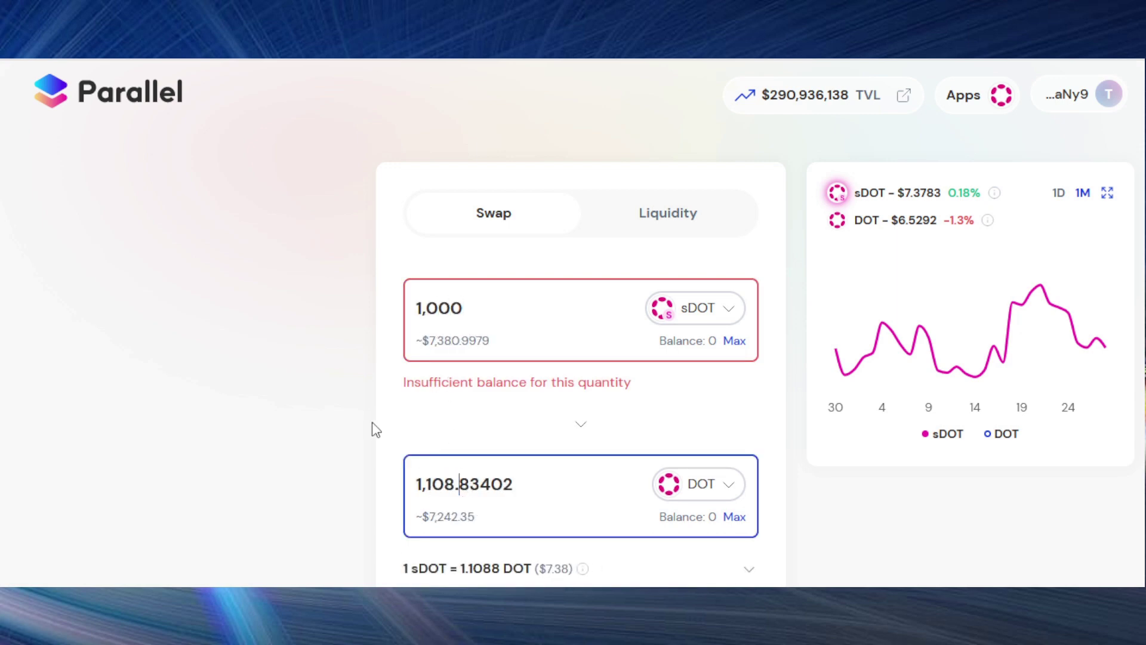
scroll(373, 428, "down", 2)
scroll(382, 412, "up", 2)
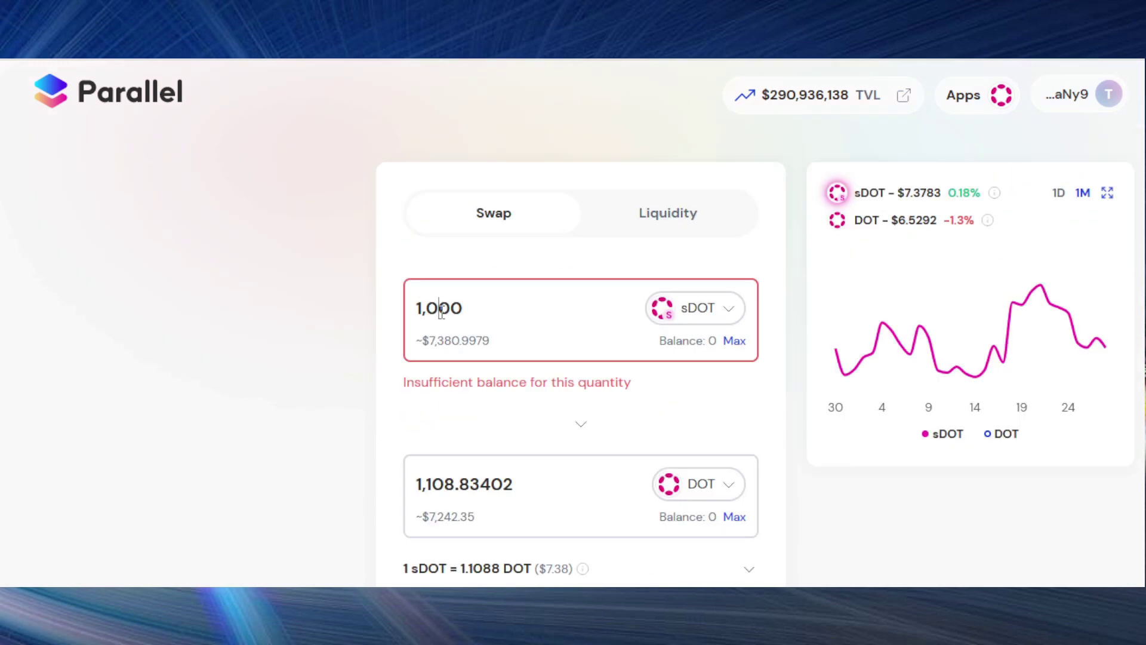
double_click(441, 305)
left_click(440, 306)
double_click(448, 307)
left_click(447, 309)
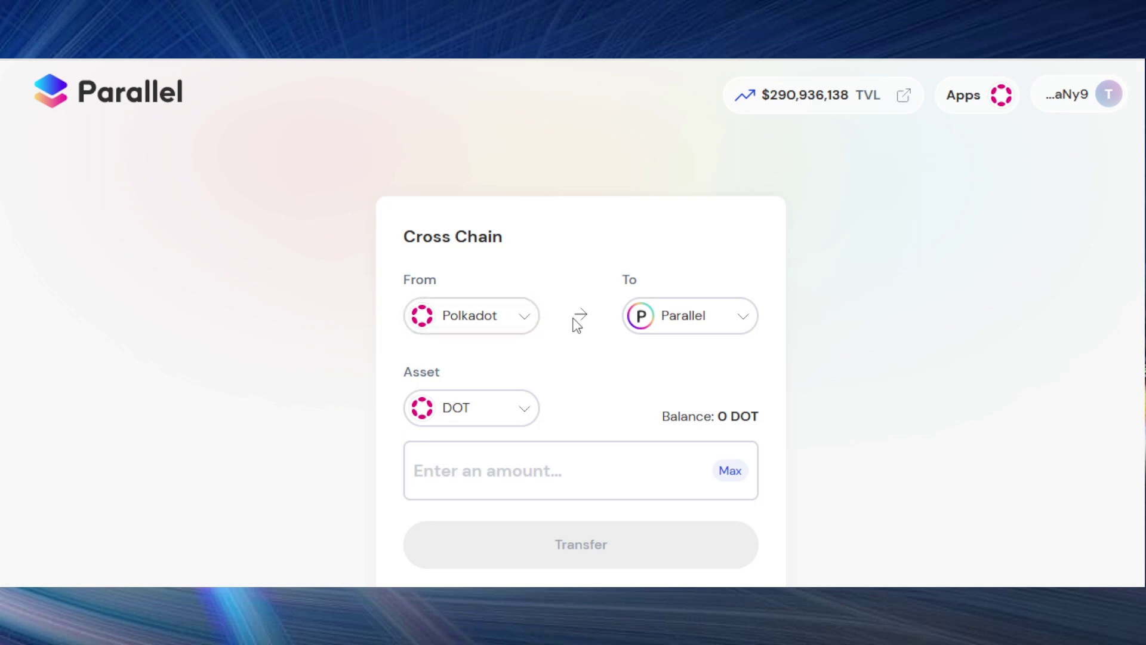
Try Phala and Acala in turn as the source chain of the cross-chain transfer to Parallel.
left_click(534, 324)
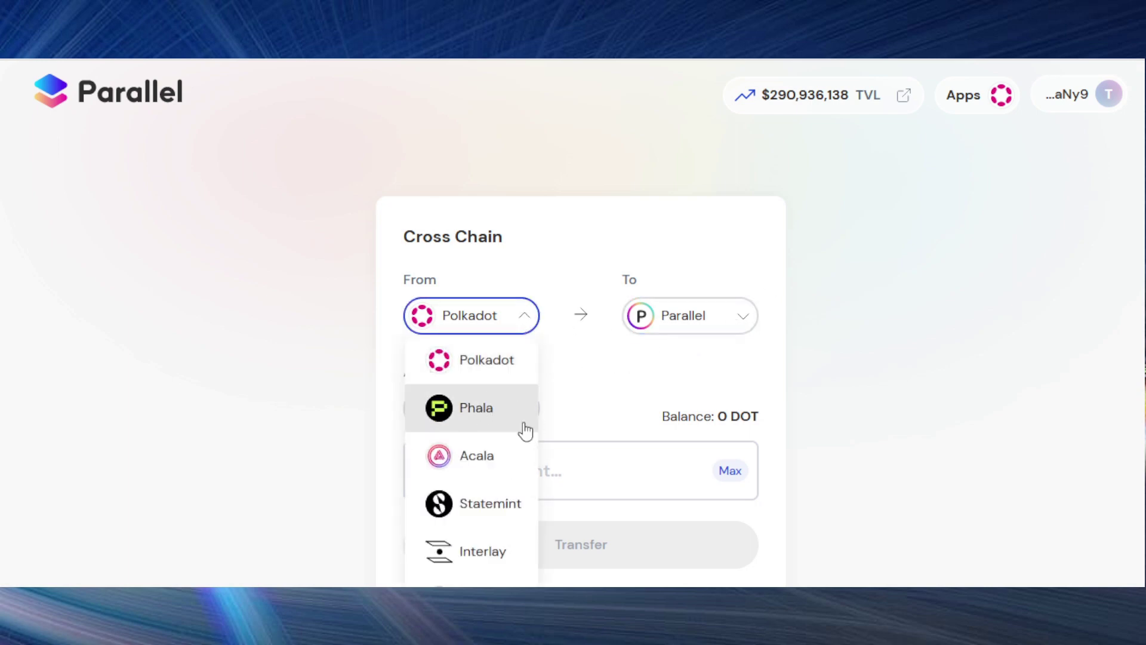
scroll(507, 334, "down", 1)
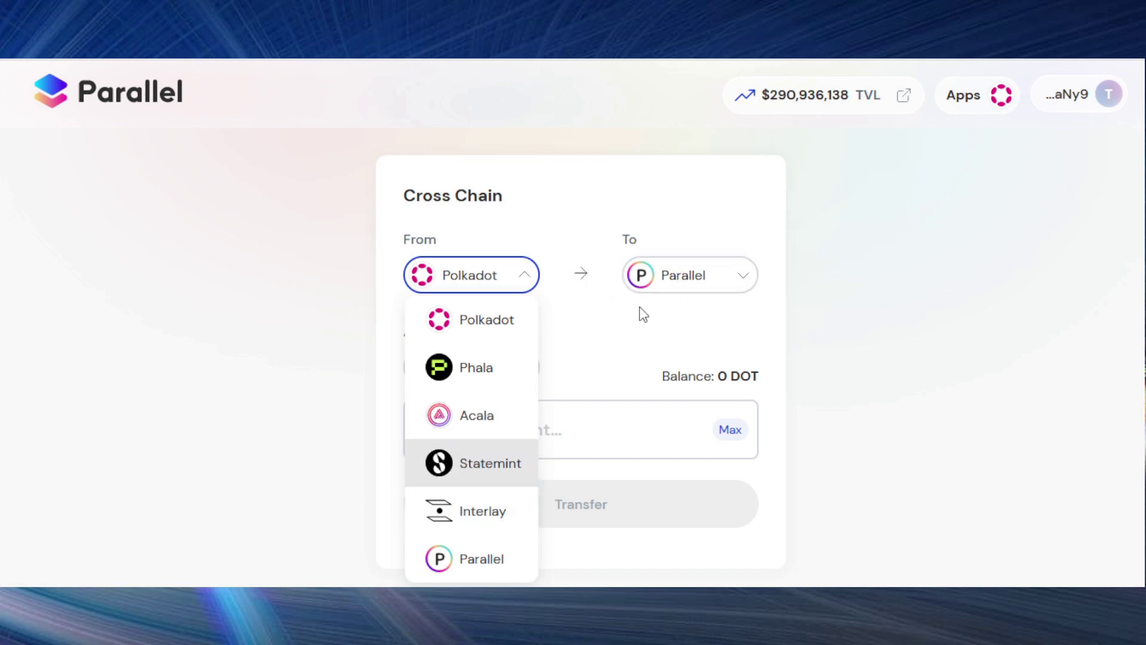
left_click(485, 368)
left_click(685, 280)
left_click(486, 277)
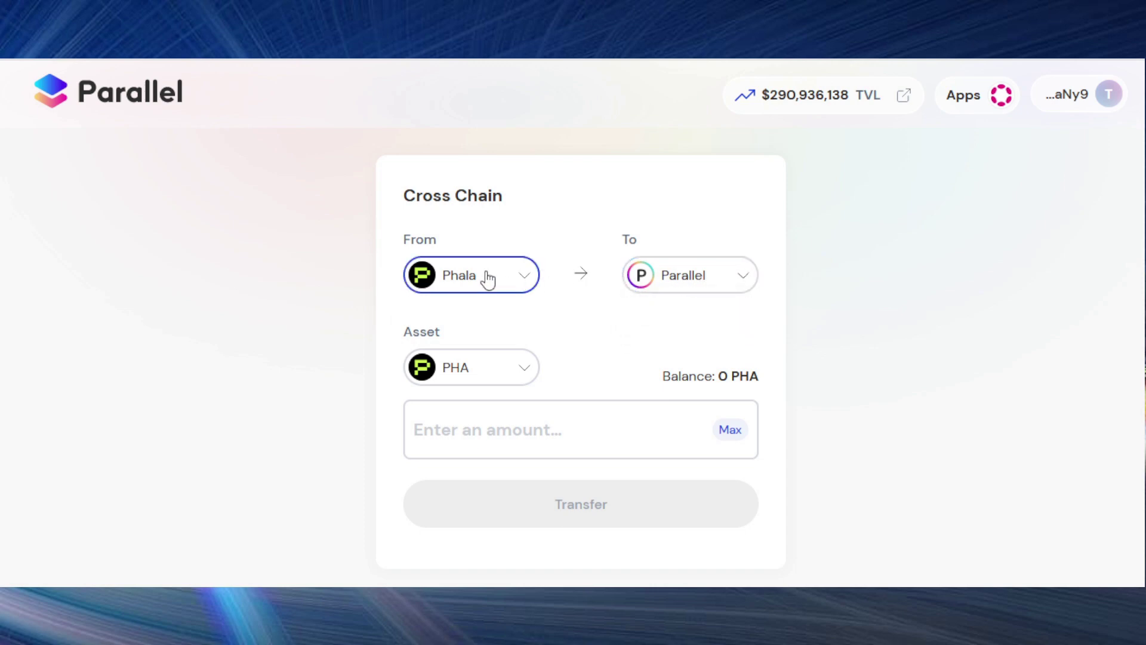
left_click(481, 417)
left_click(672, 285)
Select Statemint as the cross-chain transfer's source chain and review the list of source chains.
left_click(527, 285)
left_click(475, 466)
left_click(738, 274)
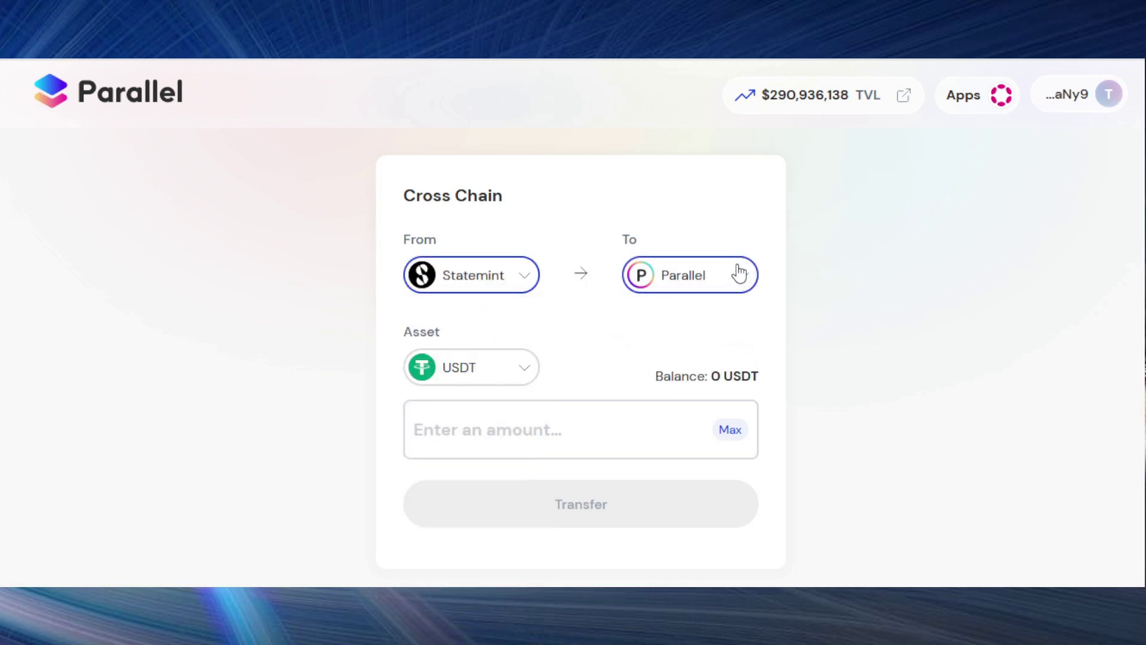
left_click(528, 287)
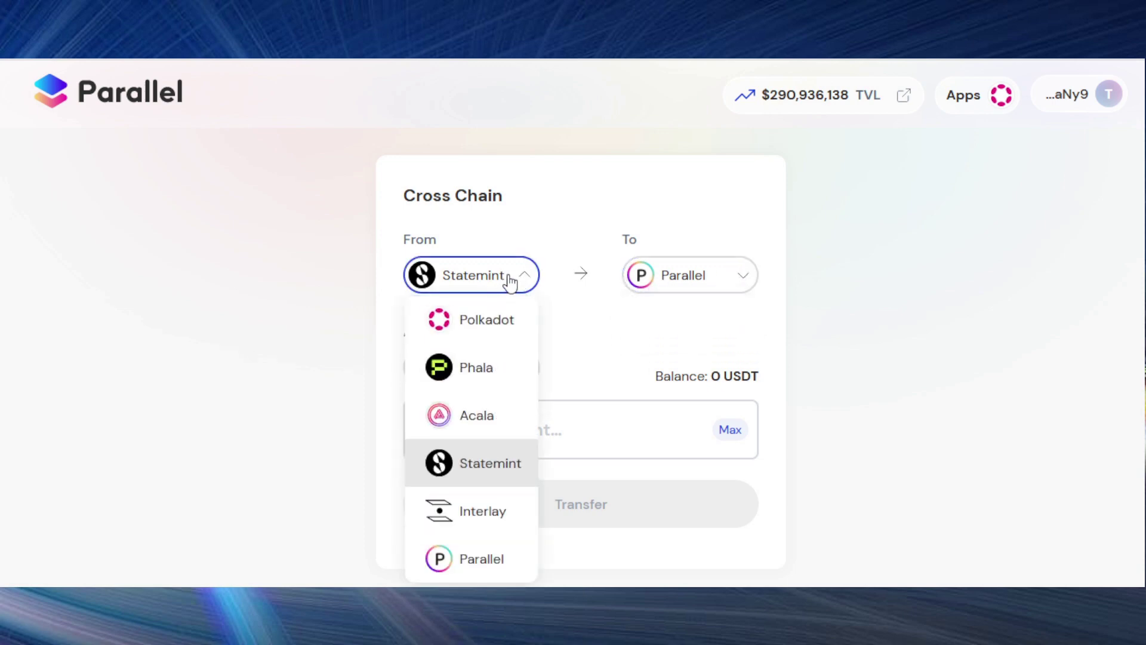
left_click(512, 281)
left_click(582, 268)
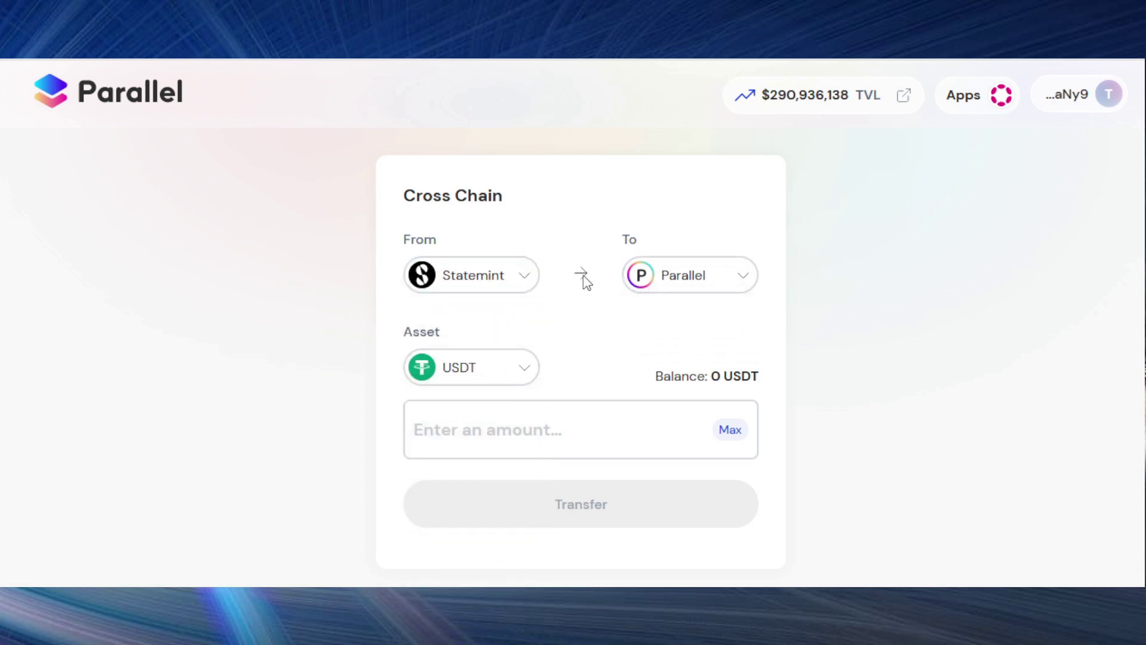
Set the cross-chain transfer's source chain to Parallel and review the available destination chains.
left_click(524, 284)
left_click(476, 557)
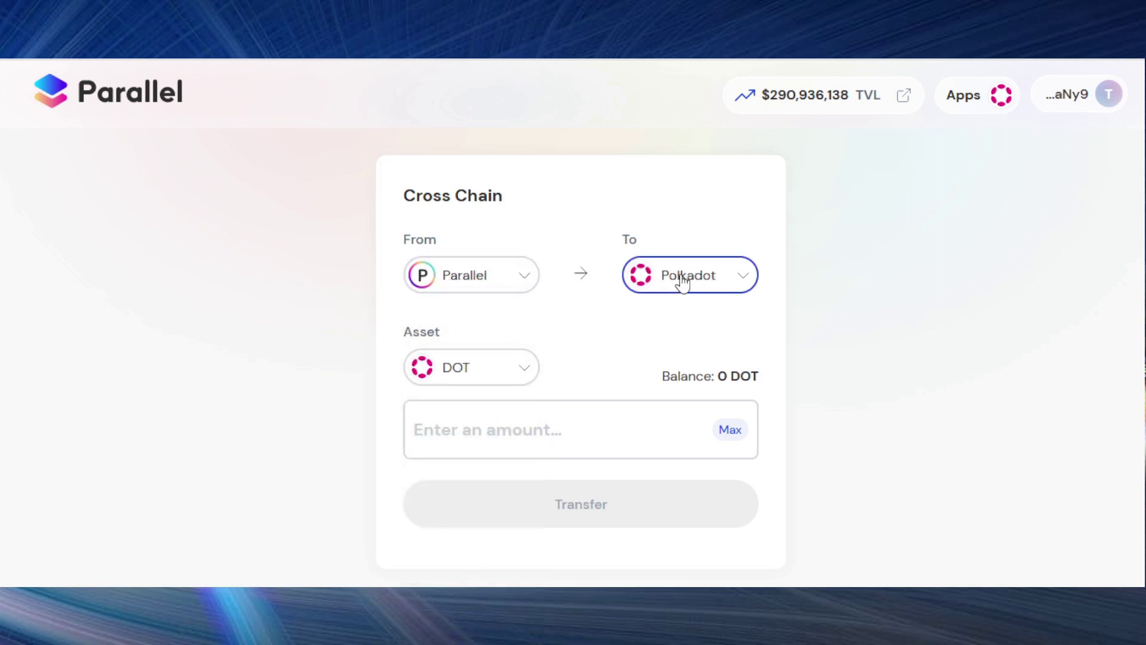
left_click(683, 278)
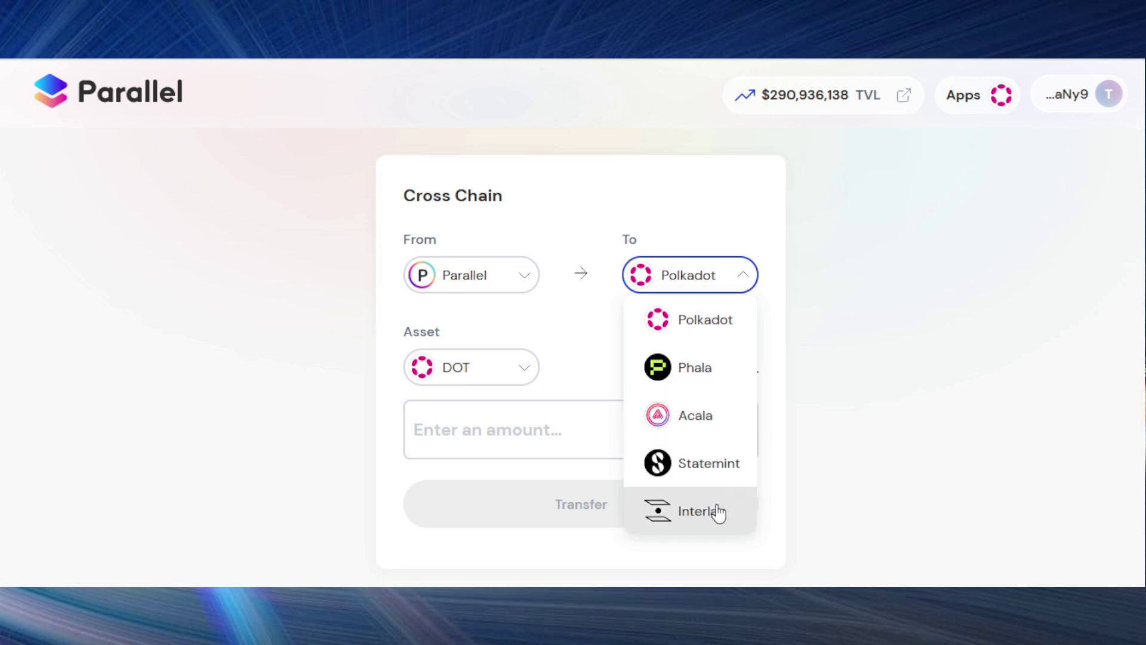
scroll(718, 478, "up", 1)
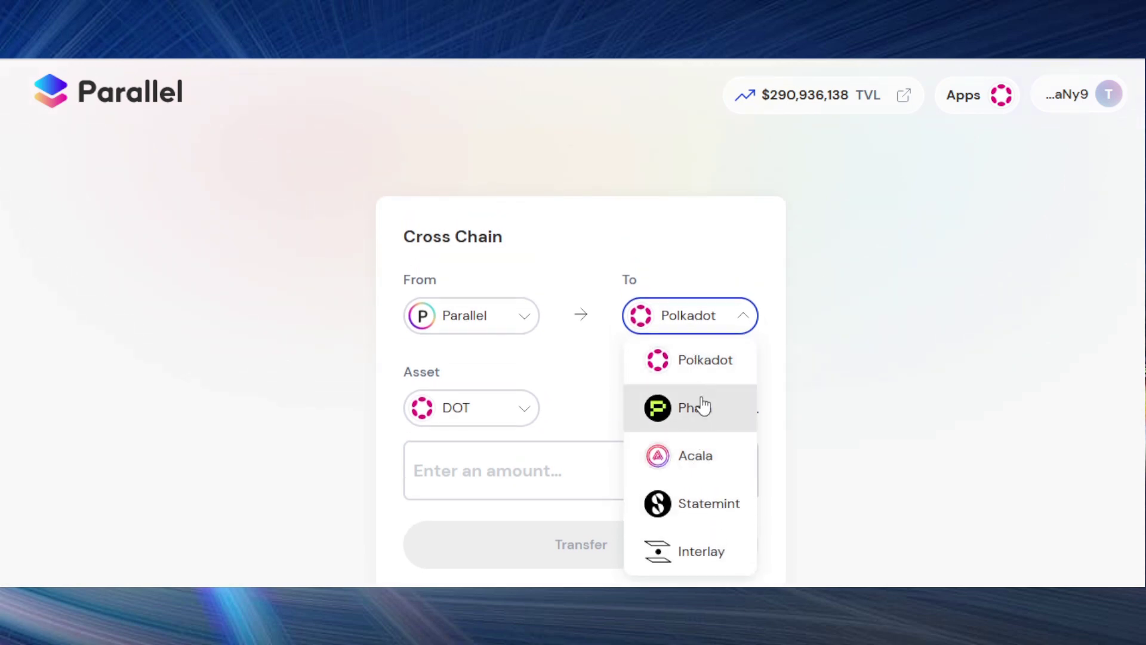
scroll(686, 398, "down", 1)
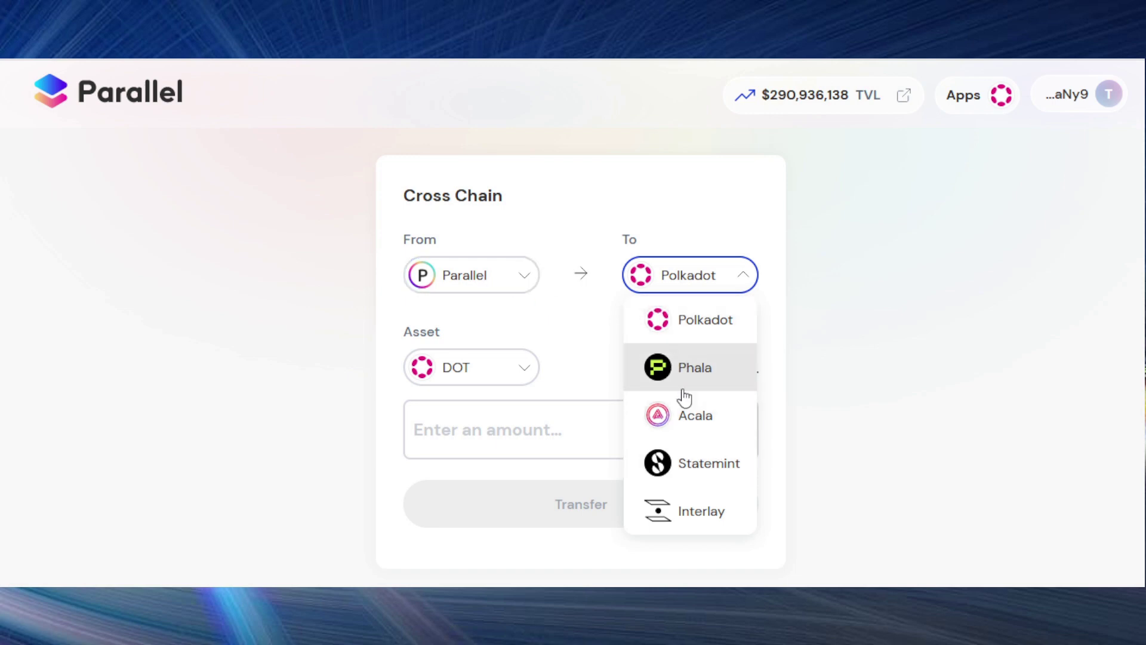
left_click(595, 334)
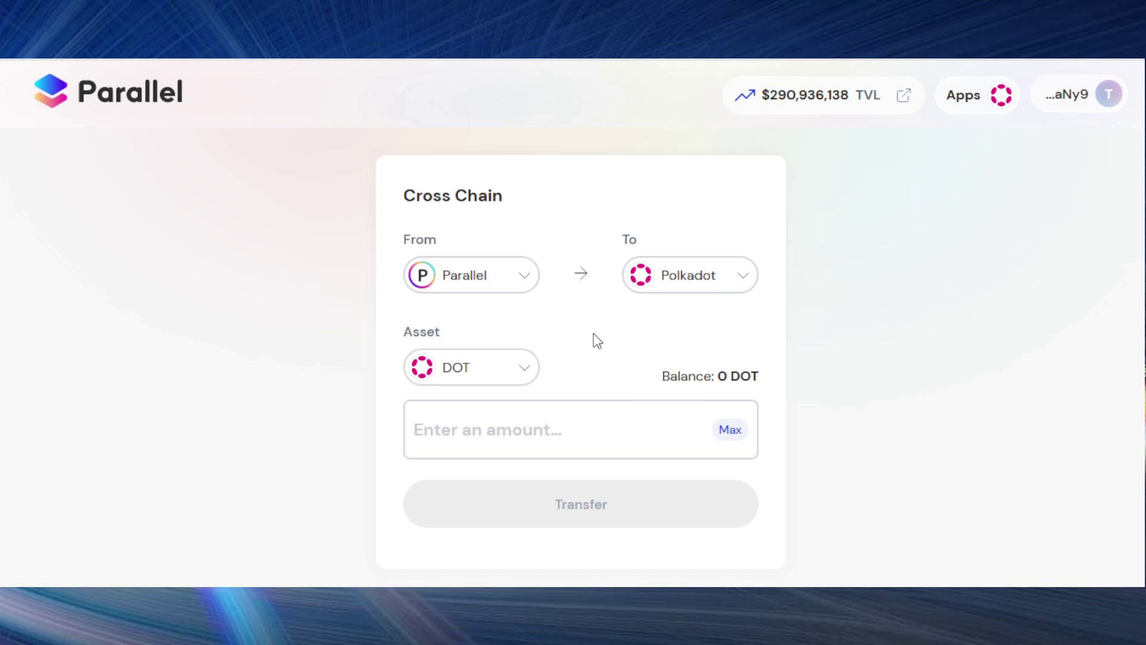
Set the cross-chain transfer's source chain to Interlay and review the assets that can be transferred.
left_click(524, 371)
left_click(524, 371)
left_click(524, 281)
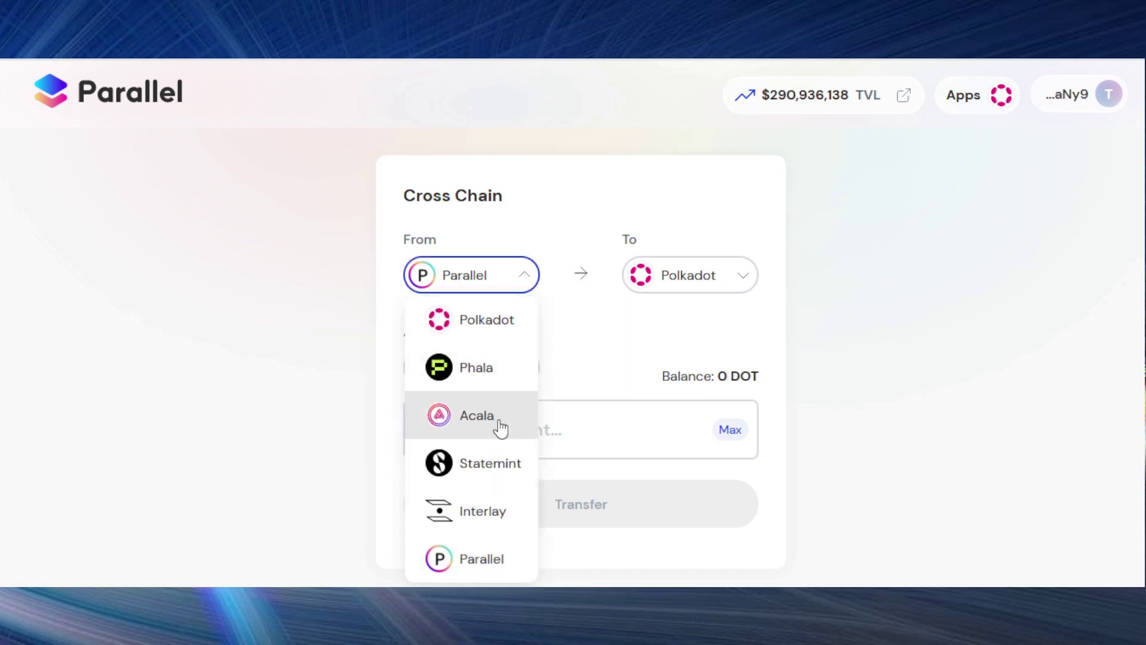
left_click(499, 510)
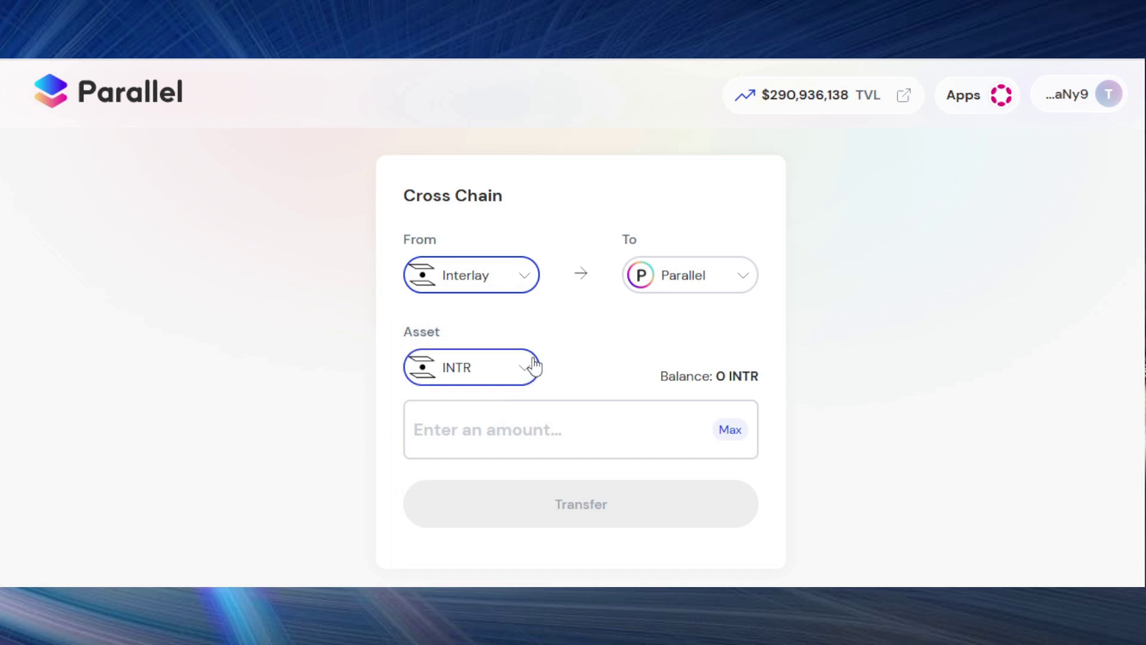
left_click(533, 366)
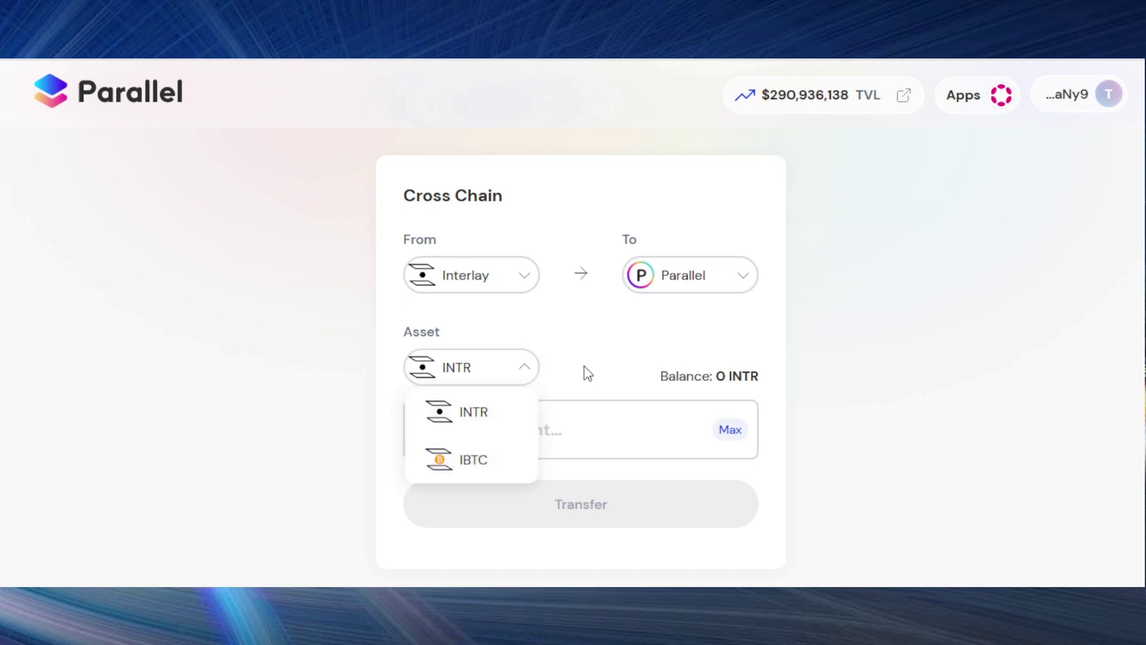
left_click(514, 433)
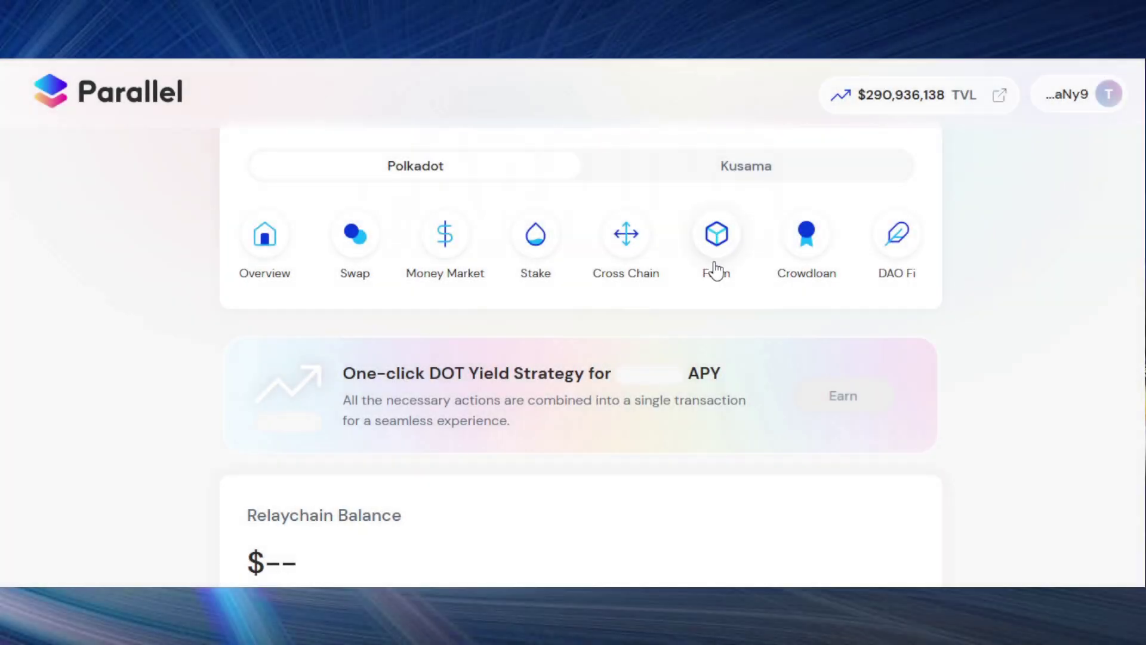
Open the Polkadot farming page and examine the total APY of the listed liquidity pools.
left_click(753, 270)
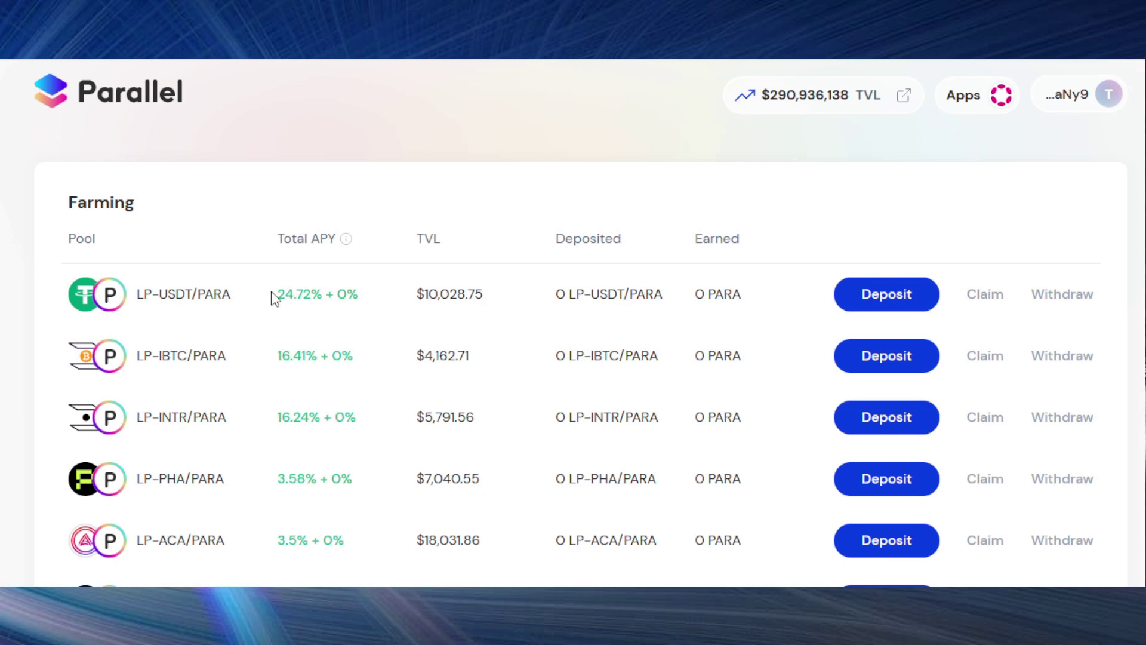
left_click_drag(284, 292, 319, 298)
left_click(317, 300)
left_click_drag(297, 357, 319, 357)
left_click(336, 357)
scroll(478, 356, "down", 2)
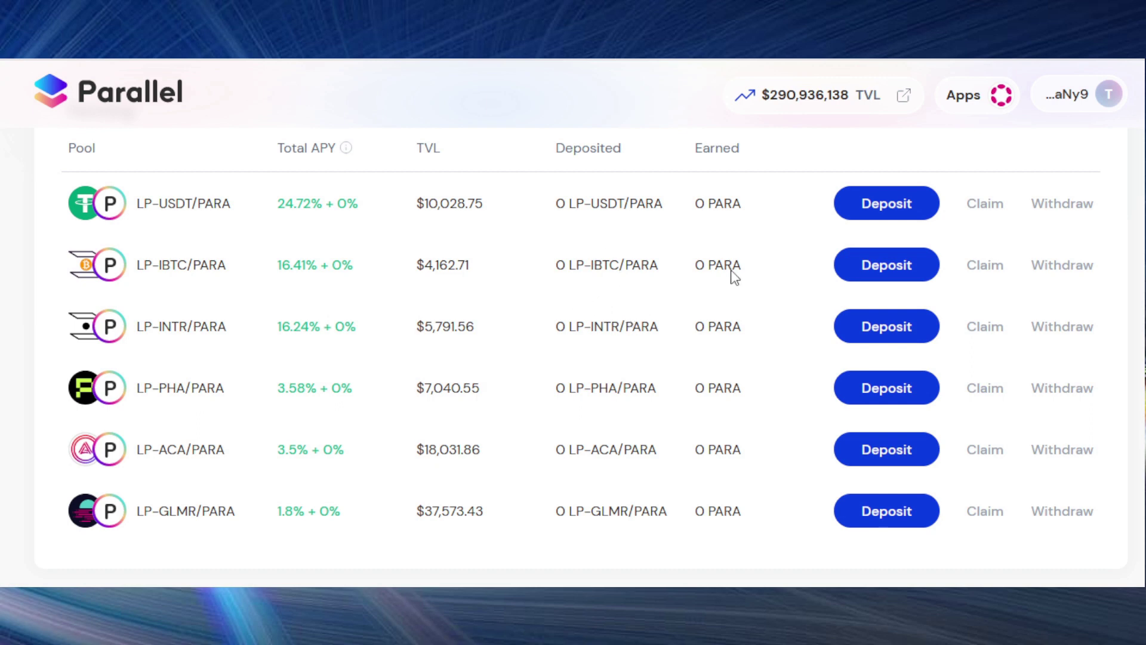
Examine the earned PARA rewards listed for each farming pool.
scroll(746, 274, "up", 2)
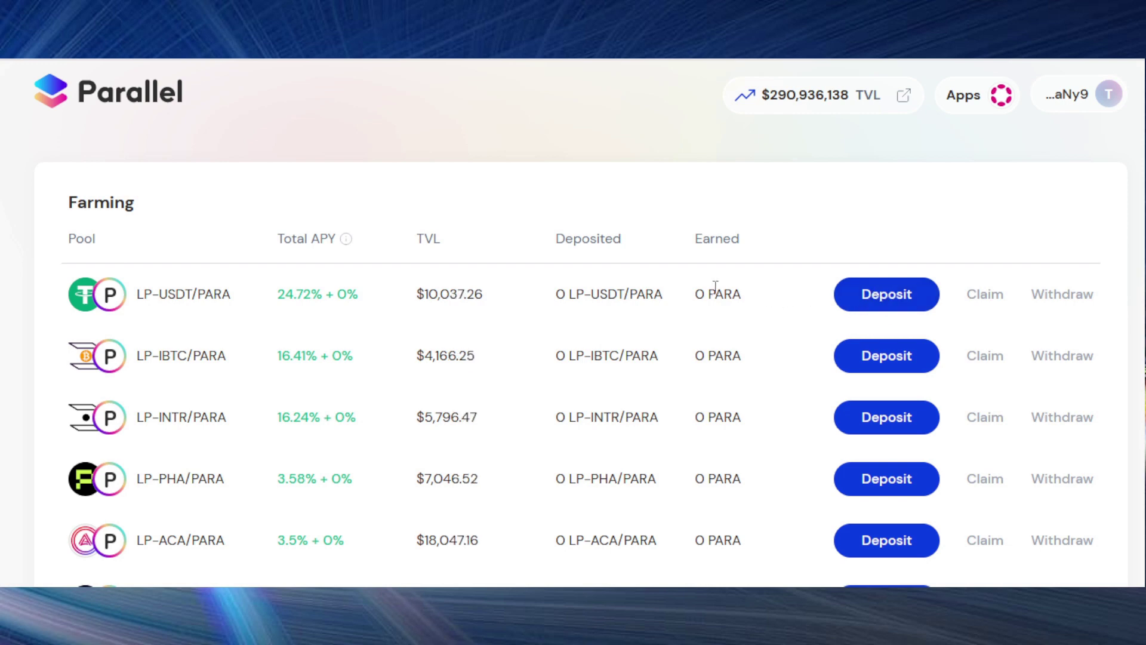
left_click_drag(702, 287, 734, 350)
left_click(734, 345)
scroll(734, 345, "down", 2)
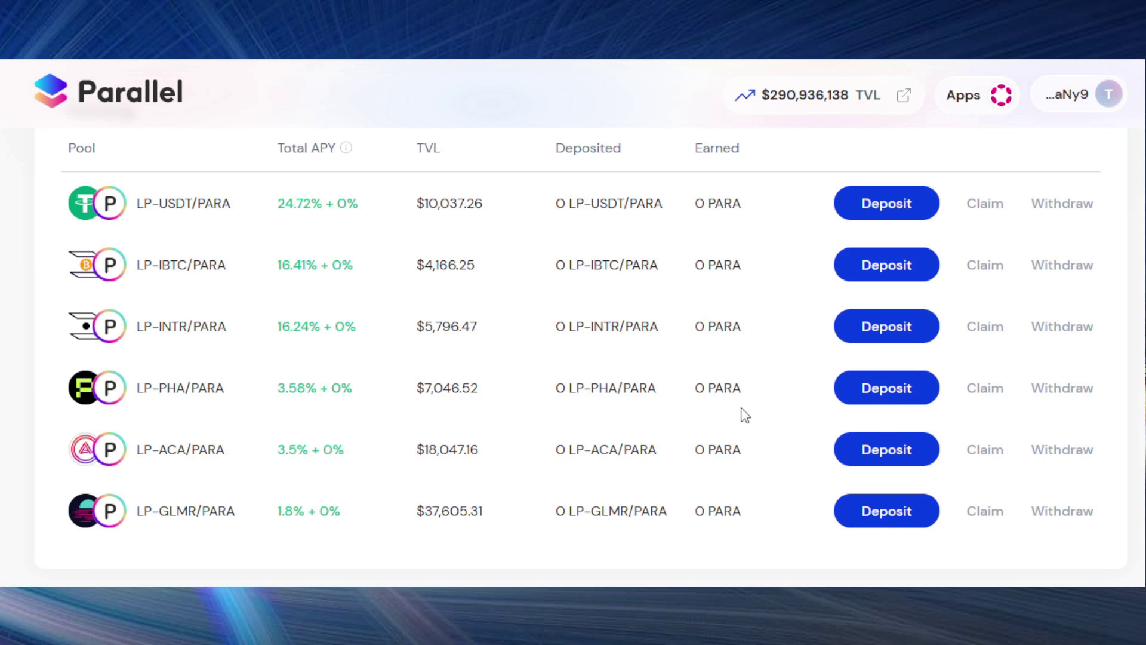
scroll(305, 394, "up", 2)
scroll(710, 371, "down", 2)
Enter a deposit amount of 10 for the LP-USDT/PARA farming pool and check the available balance.
left_click(884, 206)
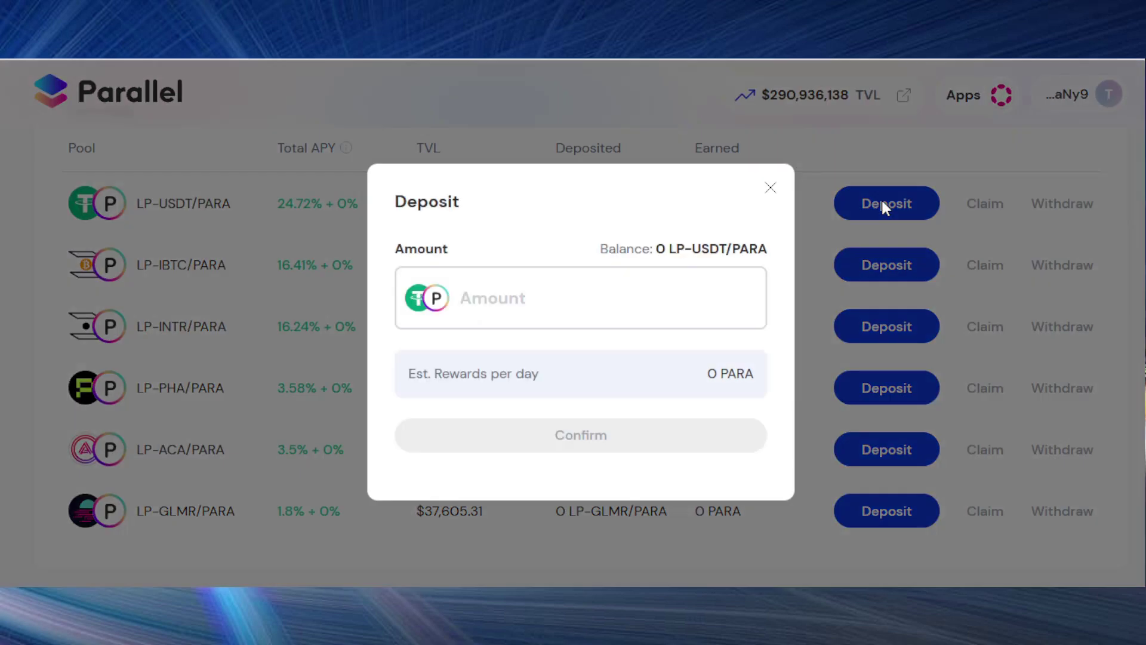
left_click(546, 288)
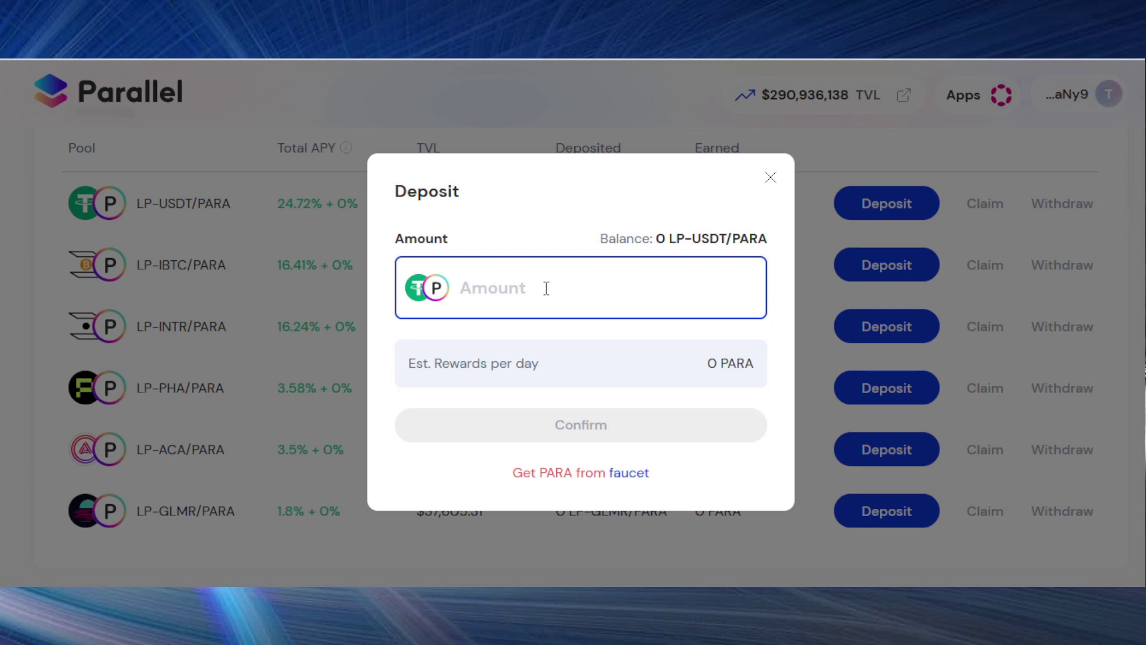
type("10")
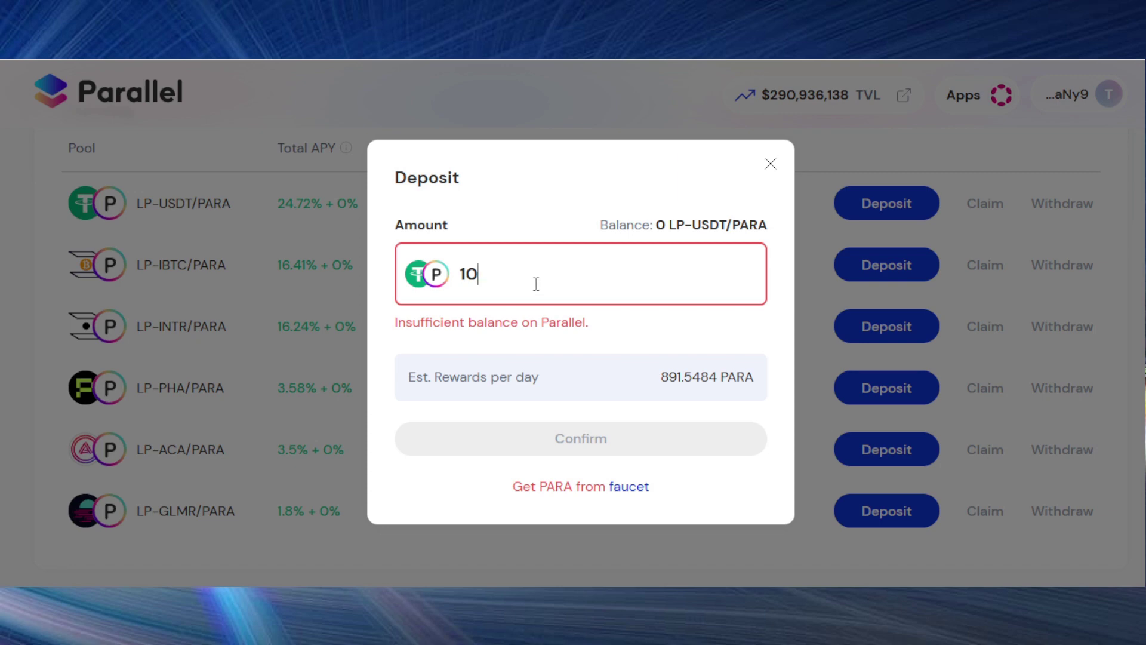
left_click_drag(670, 226, 768, 227)
left_click(746, 227)
left_click(749, 227)
Change the LP-USDT/PARA deposit amount to 100, check the estimated daily PARA rewards, and close the deposit form.
key("BackSpace")
key("BackSpace")
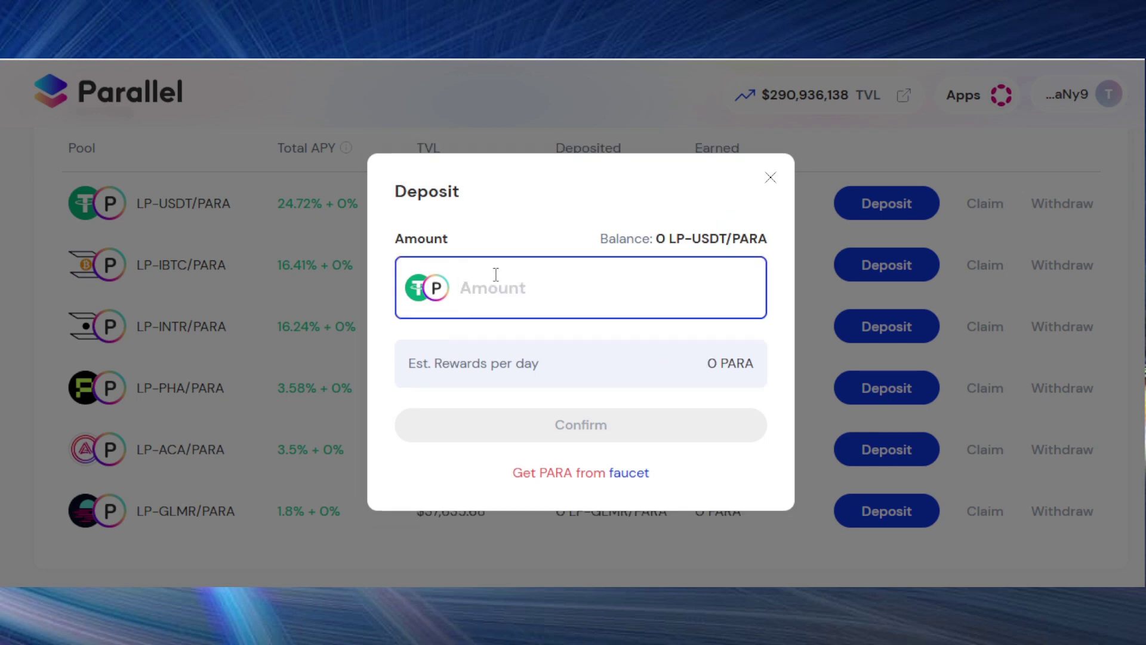
type("100")
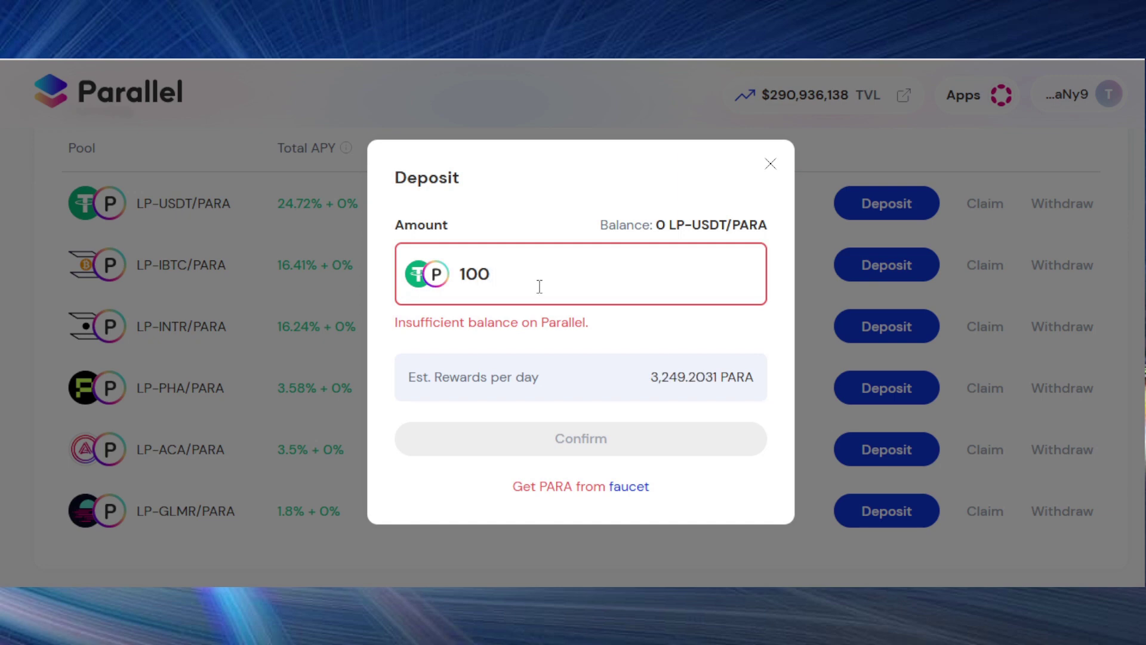
double_click(655, 377)
left_click(771, 164)
scroll(761, 332, "up", 2)
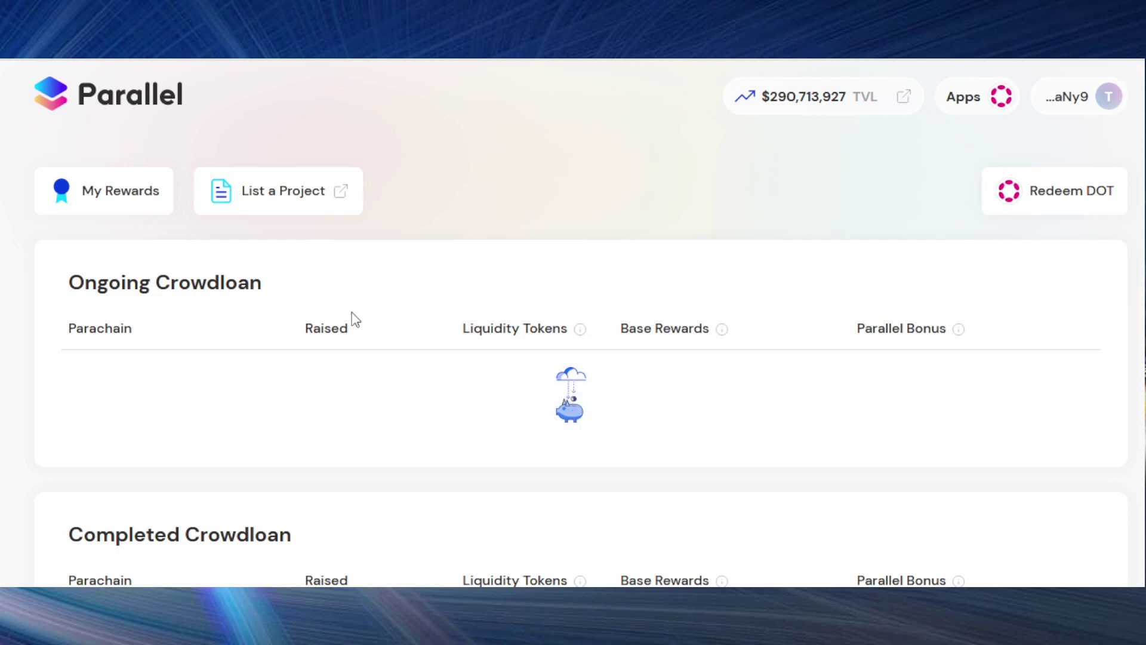
Examine the ongoing and completed crowdloans with their raised DOT, liquidity tokens and base rewards.
scroll(481, 389, "down", 1)
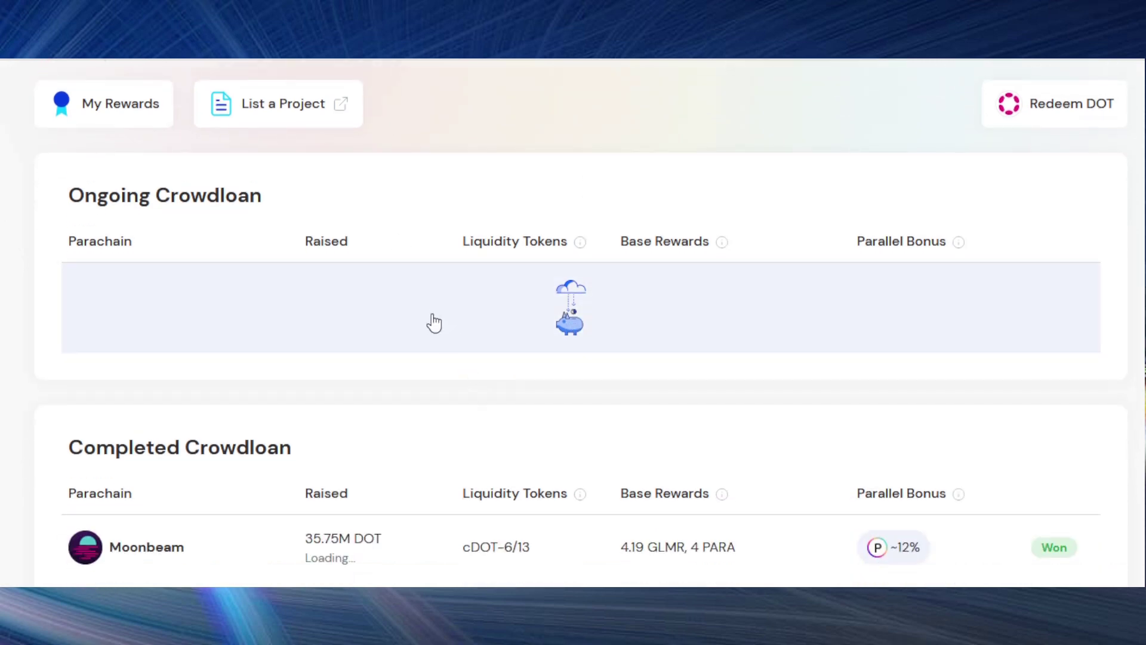
scroll(435, 322, "down", 3)
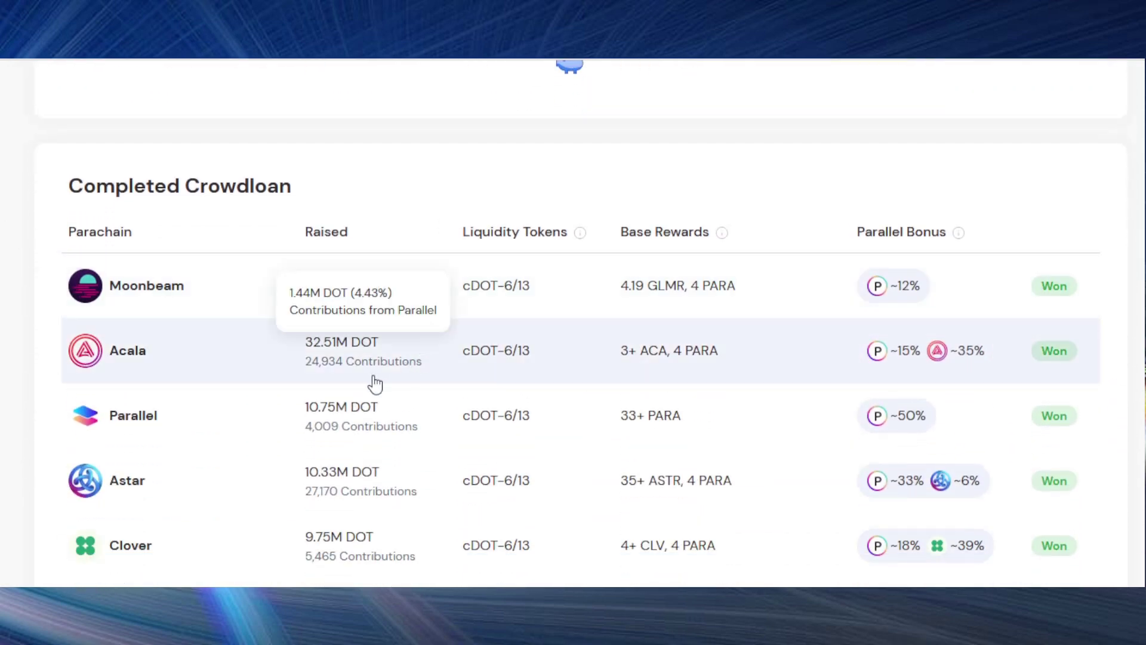
scroll(352, 360, "down", 1)
scroll(422, 375, "down", 1)
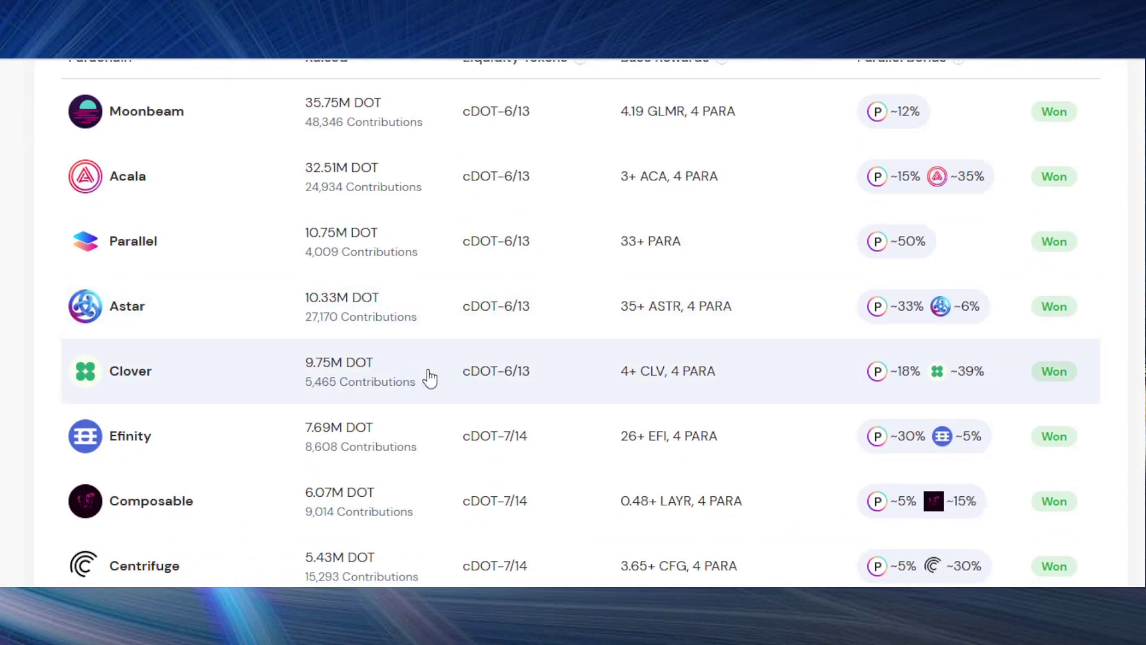
scroll(429, 377, "up", 1)
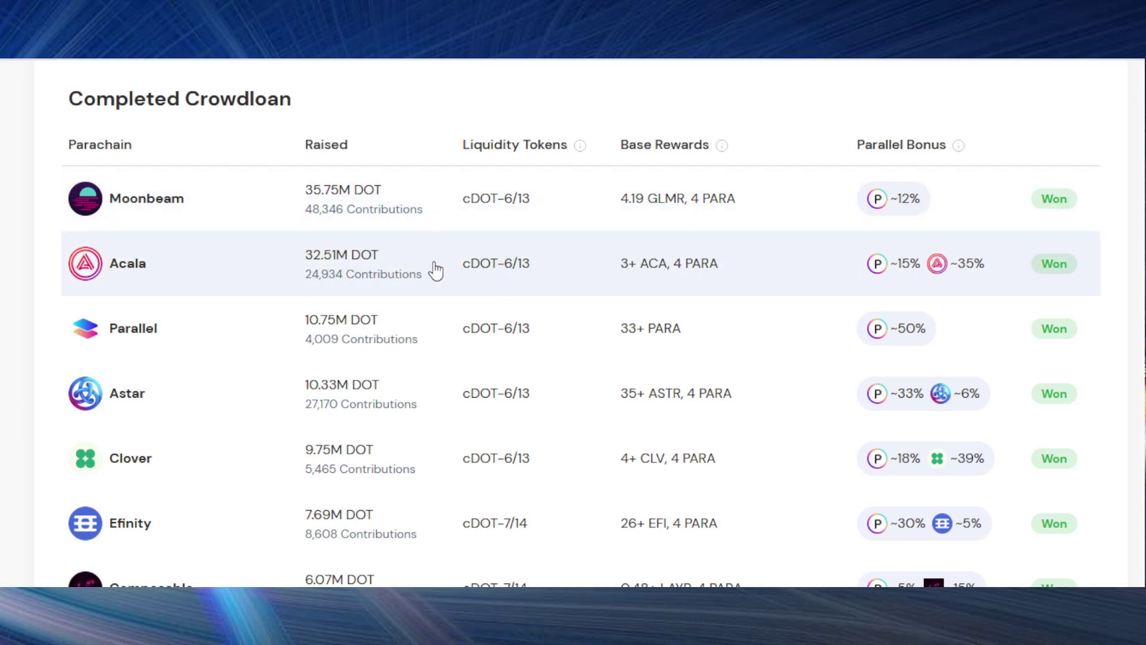
scroll(422, 396, "down", 5)
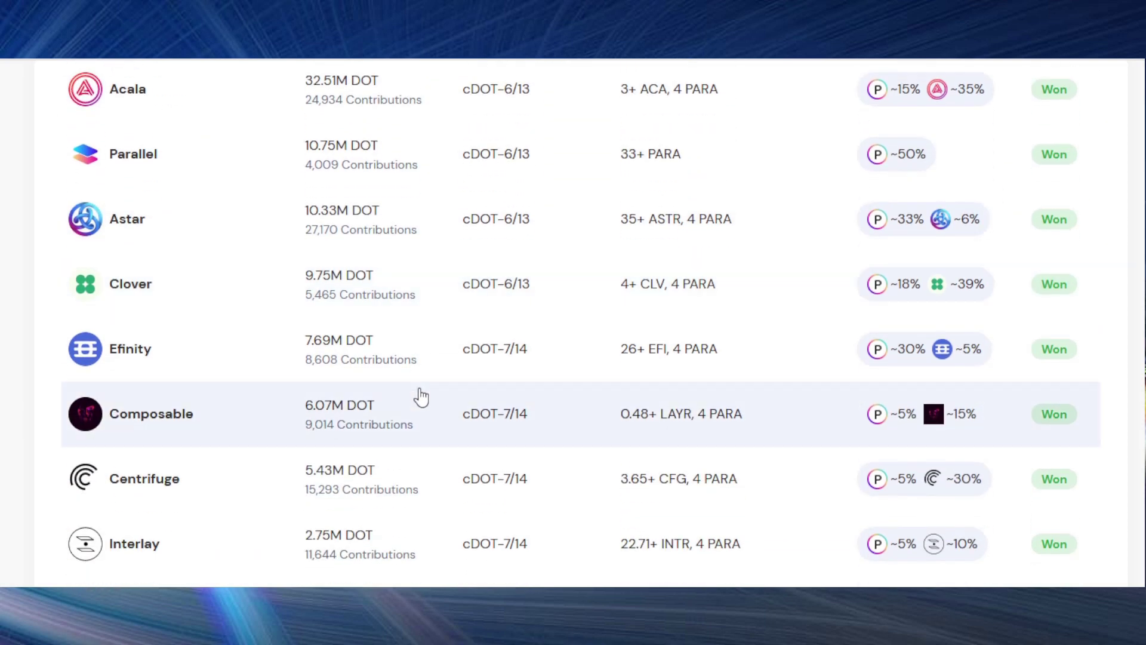
scroll(422, 395, "down", 1)
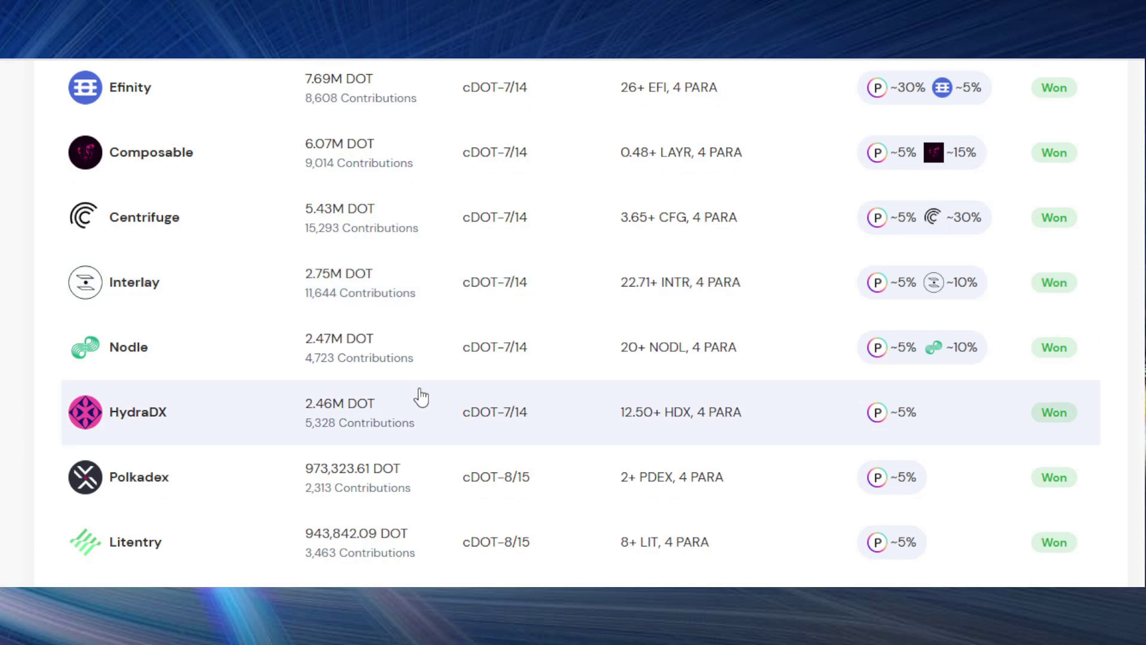
scroll(422, 395, "down", 3)
scroll(422, 395, "up", 1)
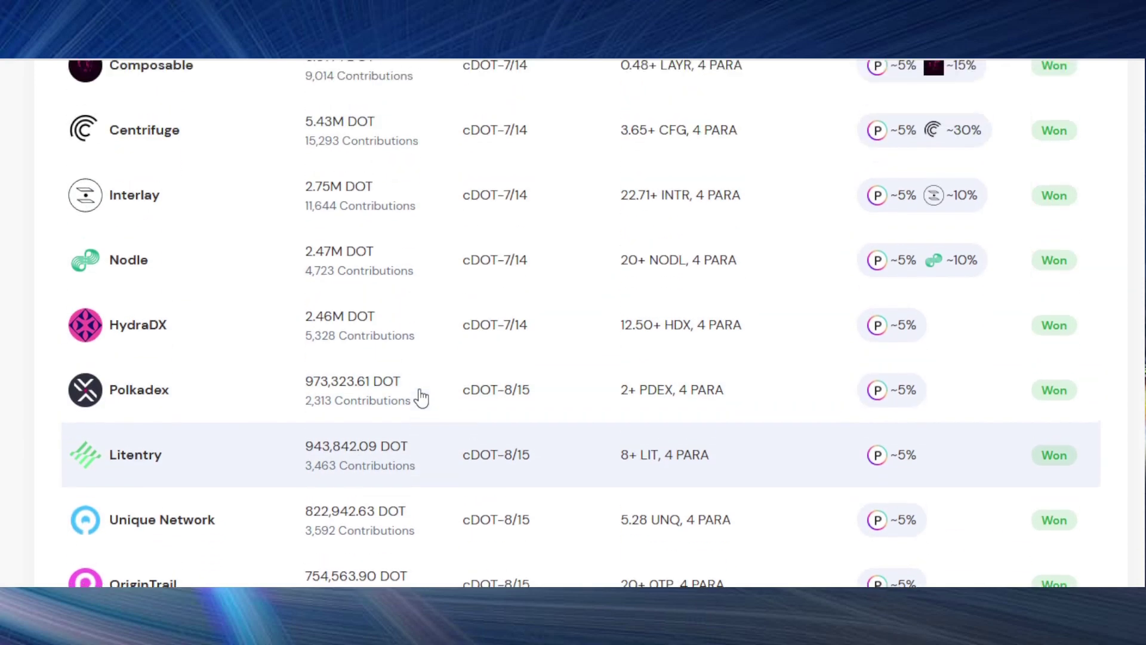
Examine the Parallel bonus breakdowns of completed crowdloans such as Nodle and Clover.
scroll(422, 395, "up", 2)
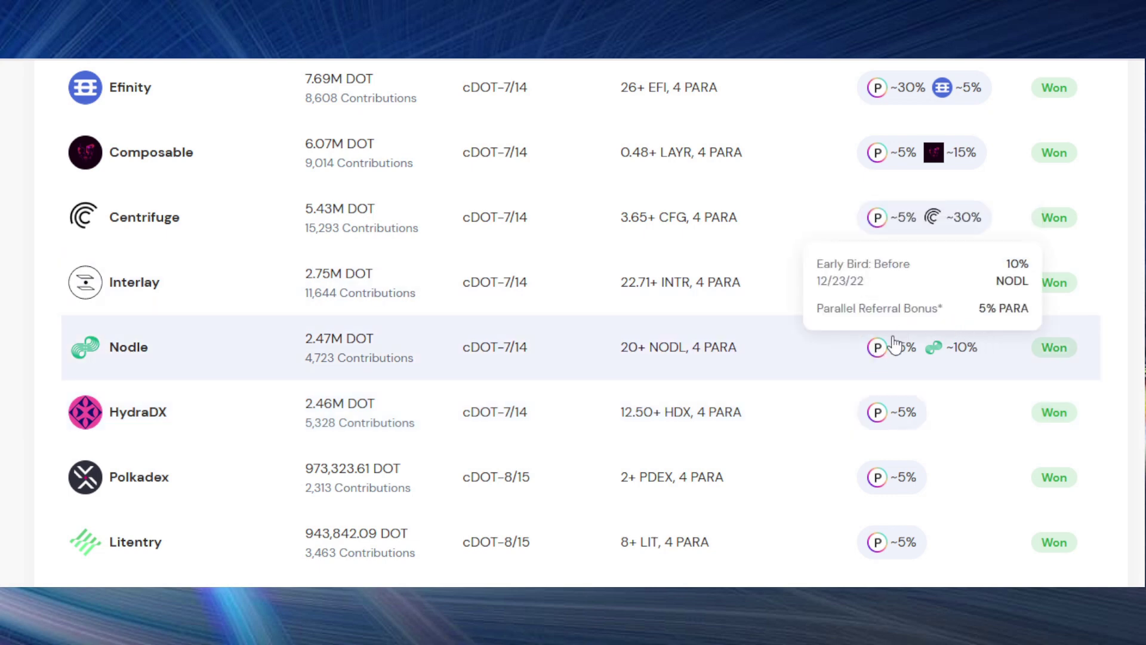
mouse_move(906, 222)
mouse_move(847, 237)
scroll(525, 272, "up", 3)
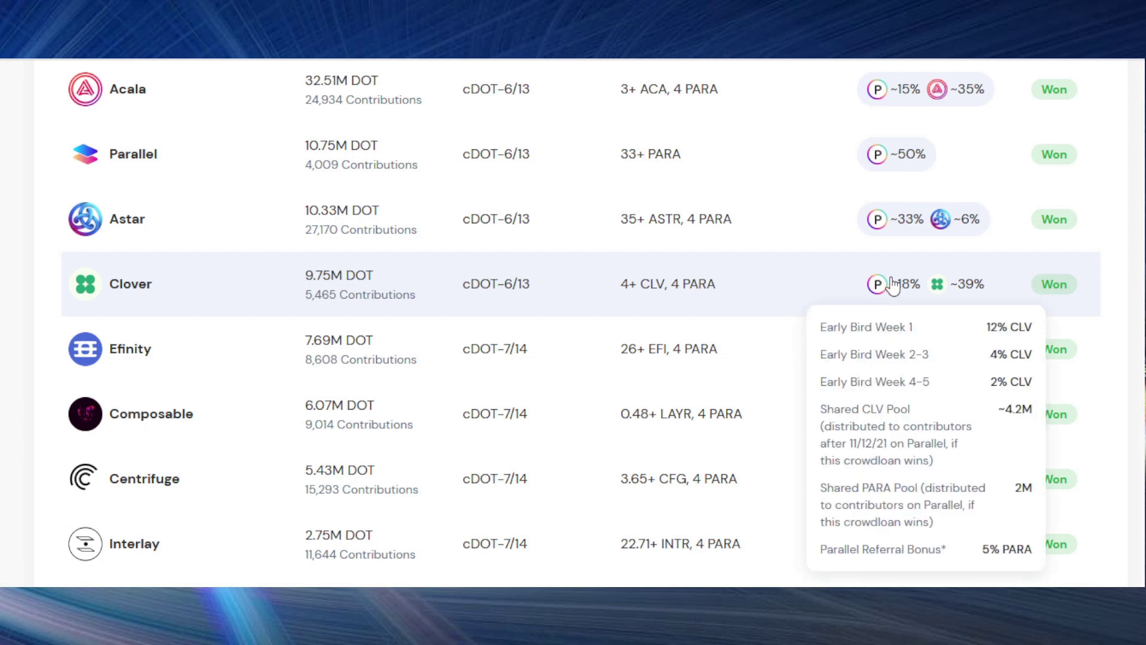
Examine the Parallel bonus breakdowns of the completed Astar and Parallel crowdloans.
scroll(896, 292, "up", 1)
mouse_move(902, 302)
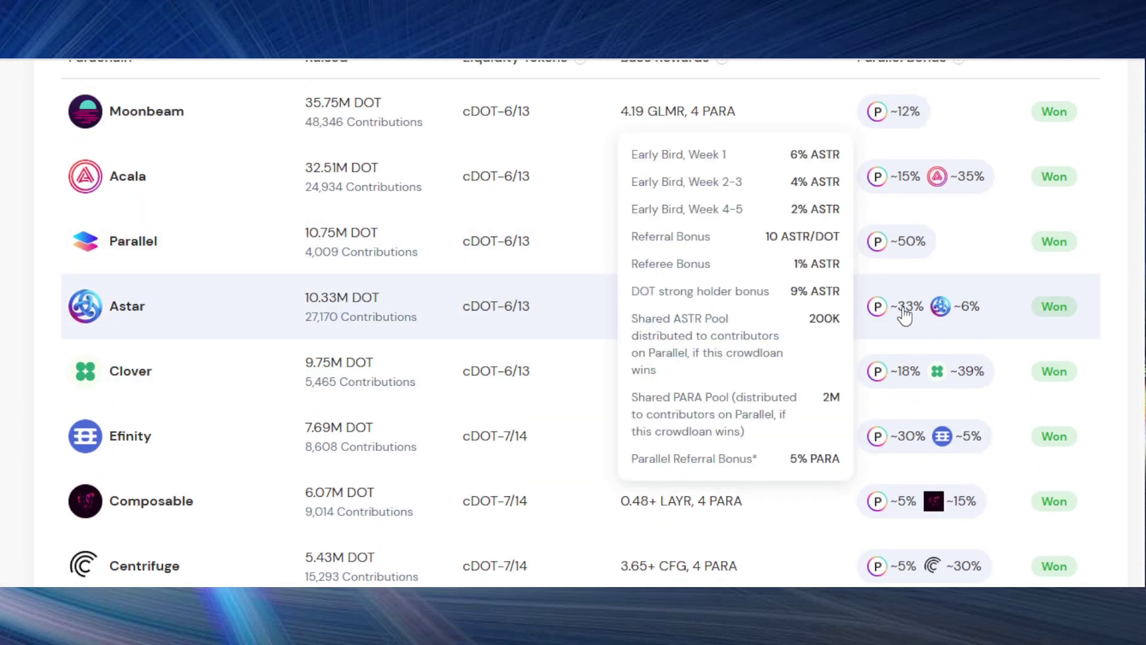
mouse_move(901, 245)
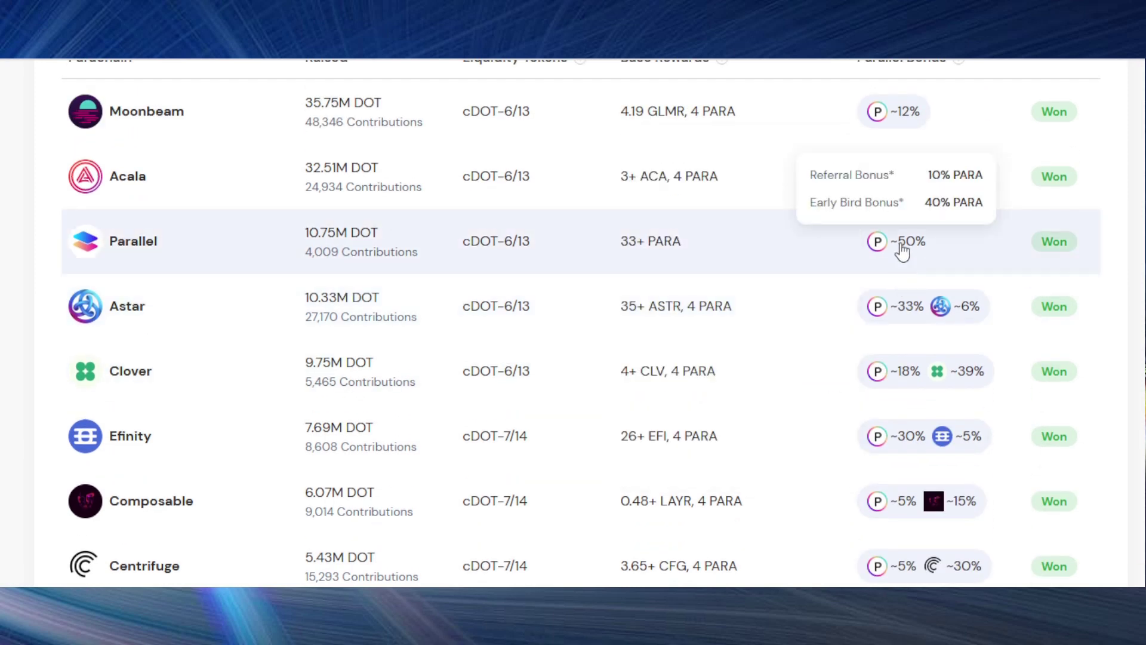
Check the Redeem DOT page for redeemable cDOT and return to the crowdloan overview.
scroll(884, 259, "up", 4)
scroll(418, 326, "up", 4)
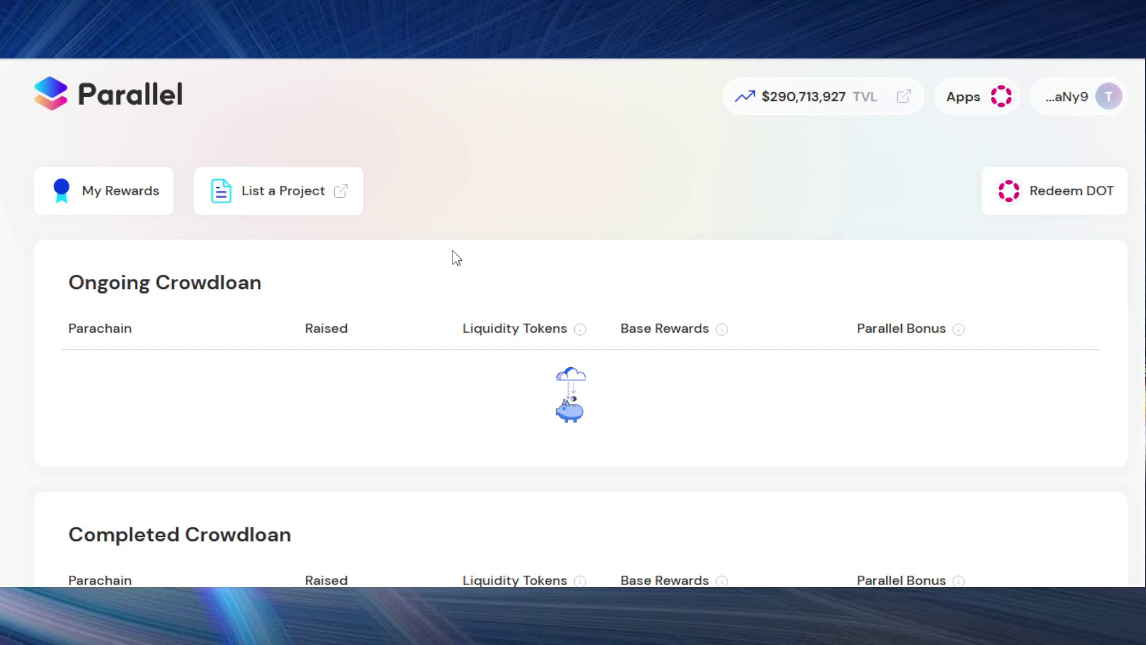
left_click(1060, 204)
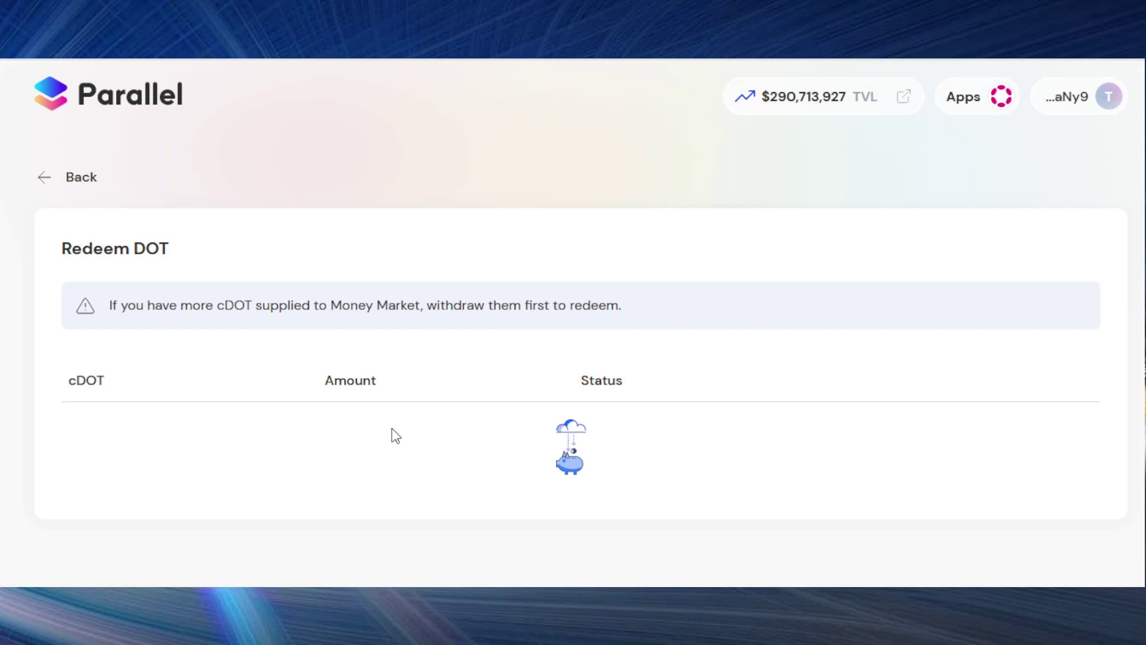
key("alt+Left")
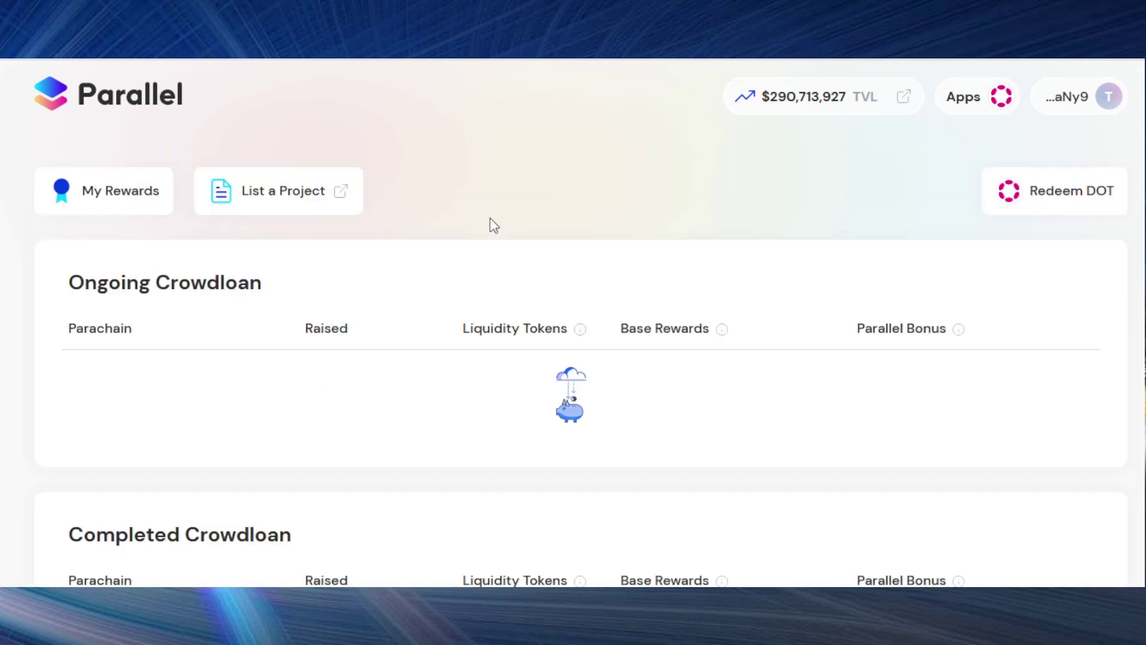
Review the claim and refund options among the crowdloan rewards, and open DAO Fi from the Polkadot apps.
left_click(100, 199)
scroll(396, 295, "down", 3)
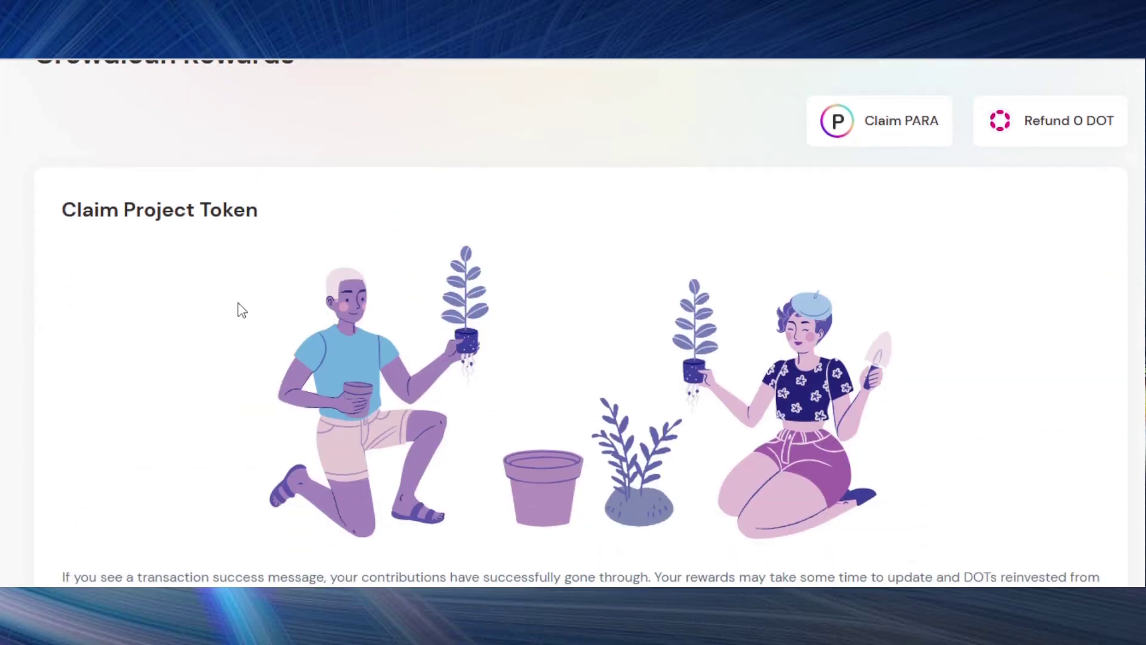
scroll(256, 325, "up", 3)
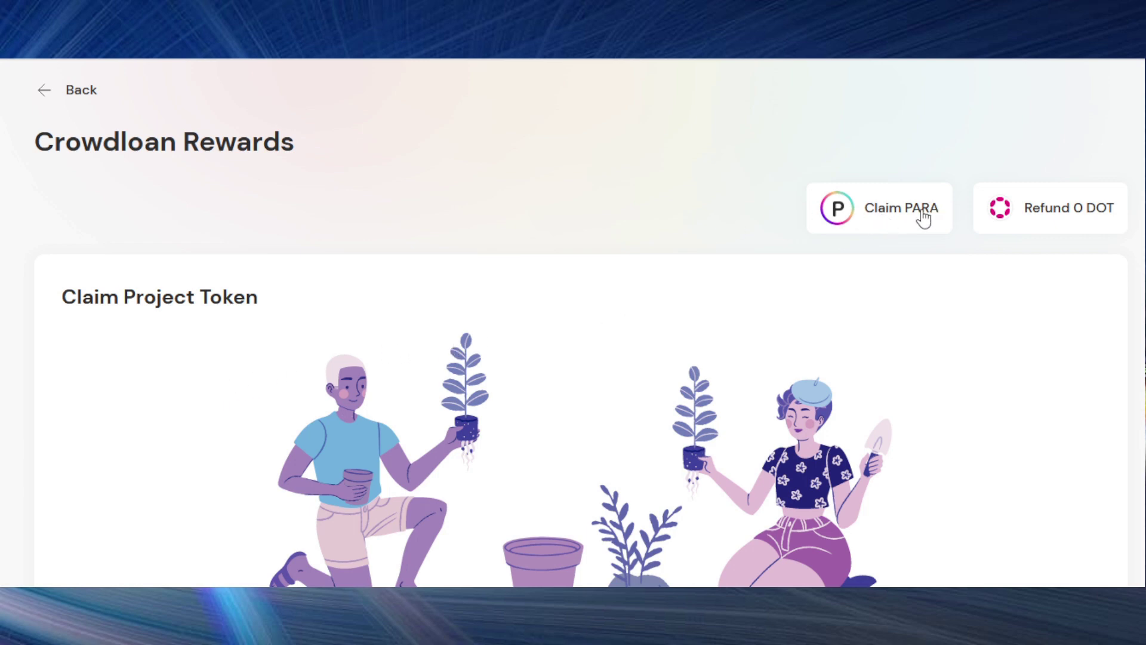
scroll(465, 280, "up", 3)
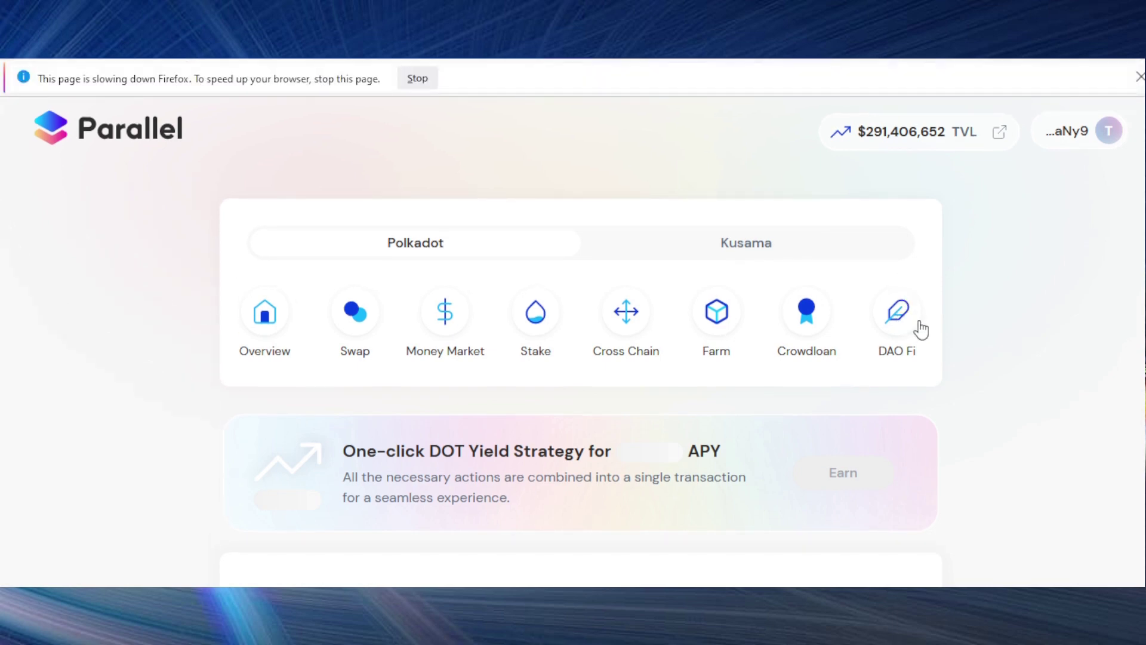
left_click(919, 327)
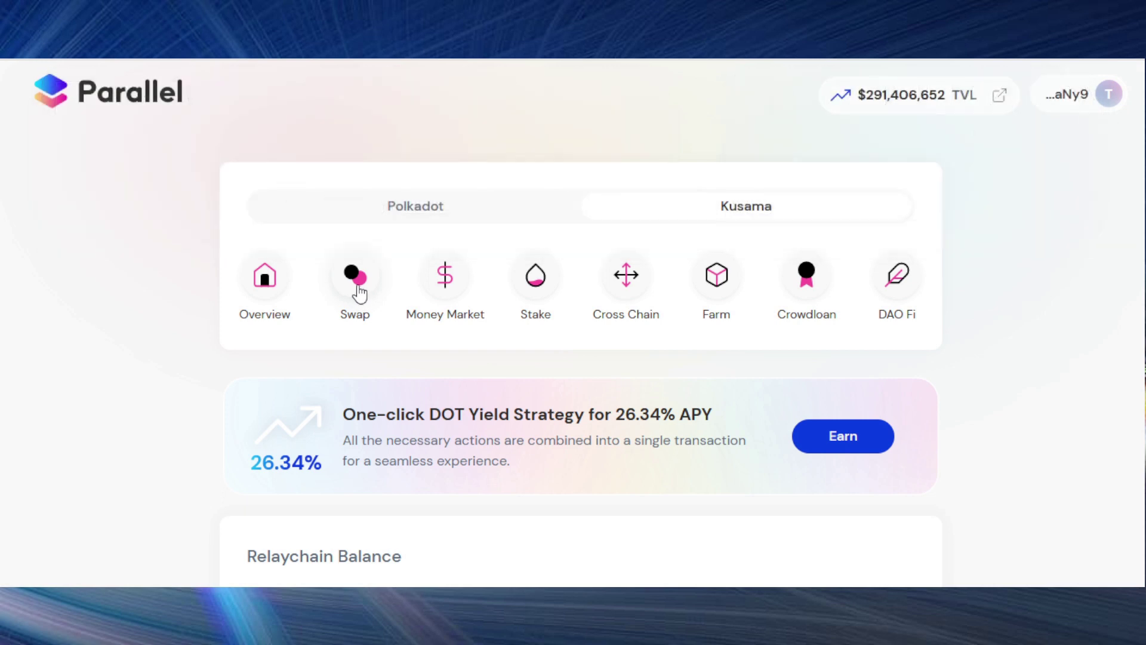
Open the Kusama swap and choose cKSM-20/27 as the token to receive for KSM.
left_click(358, 287)
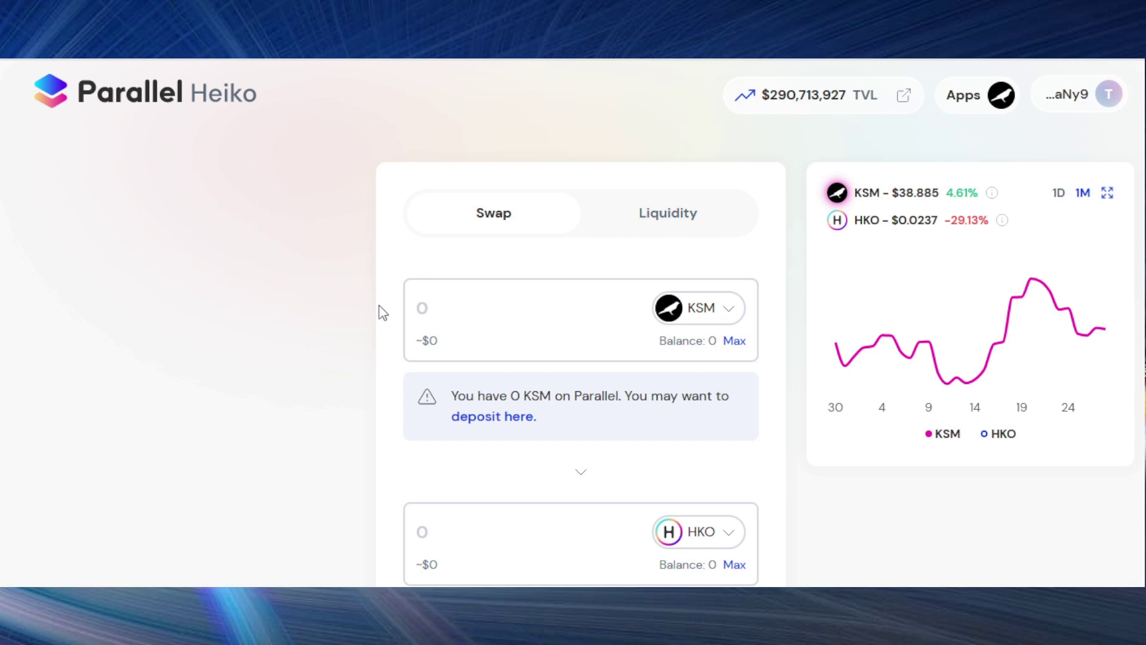
scroll(383, 312, "down", 2)
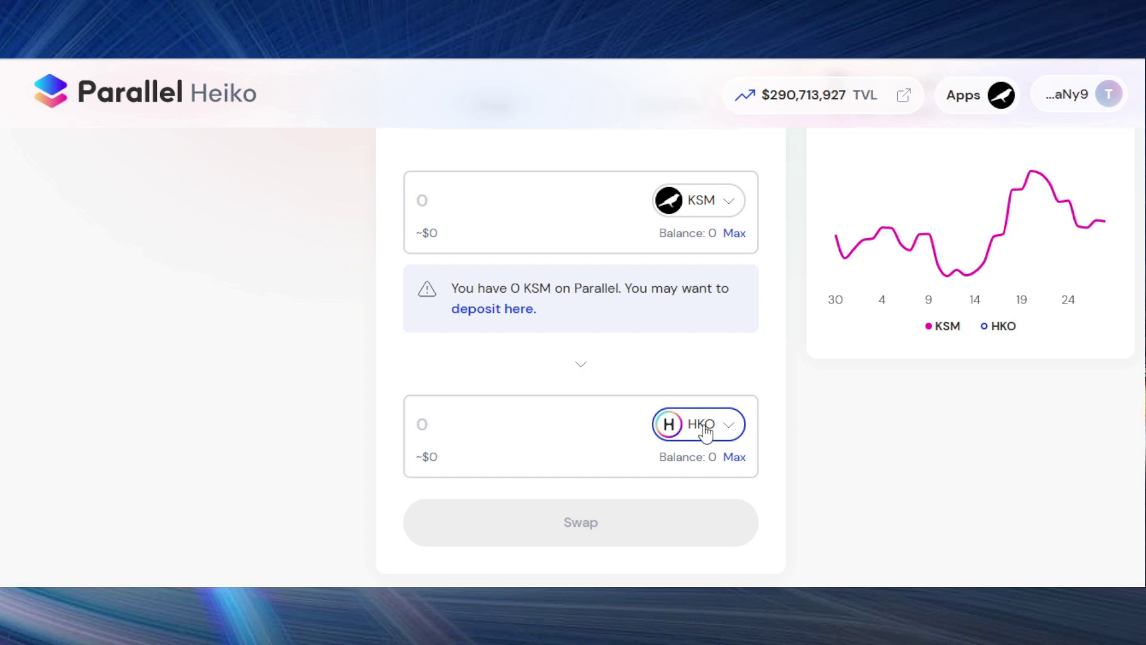
left_click(725, 430)
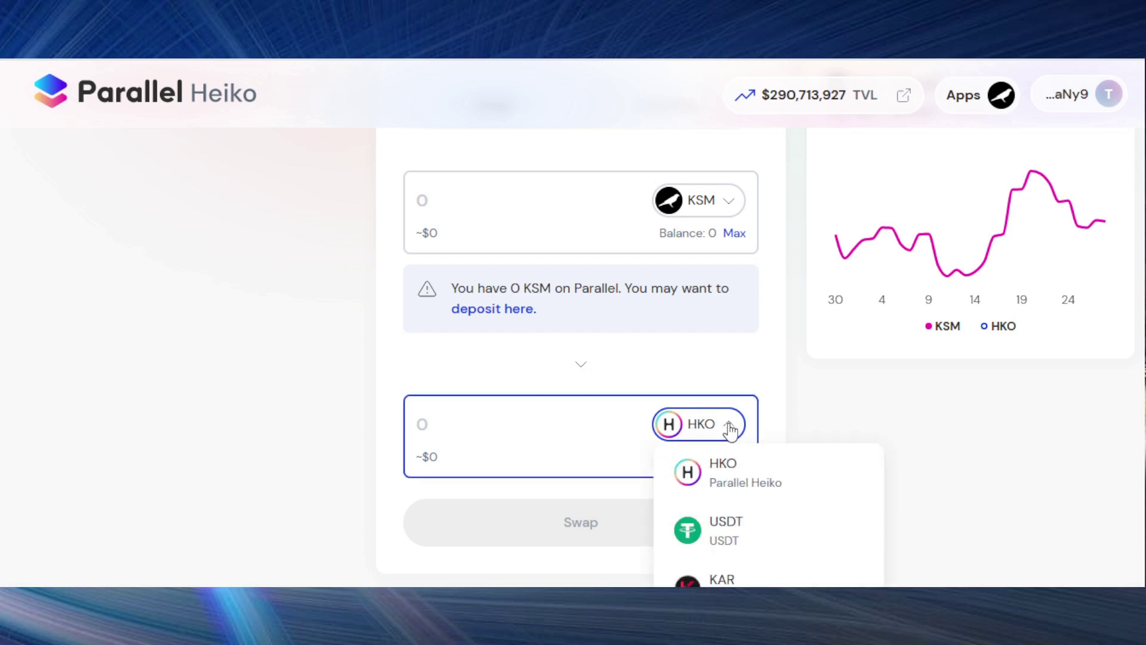
scroll(729, 428, "down", 2)
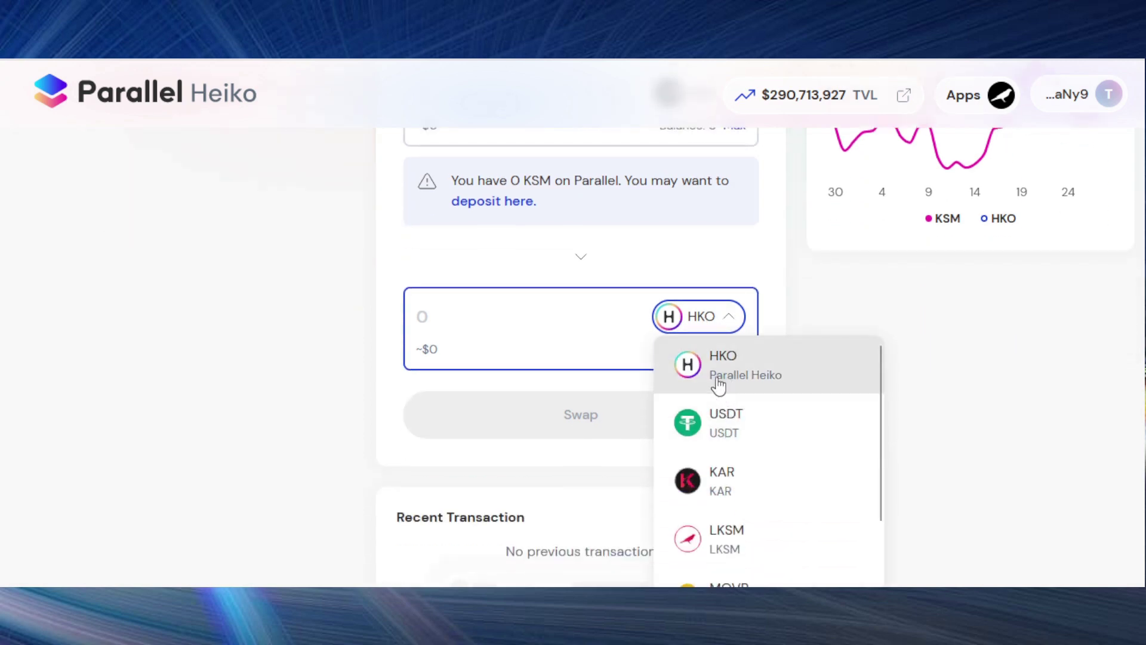
scroll(761, 405, "down", 4)
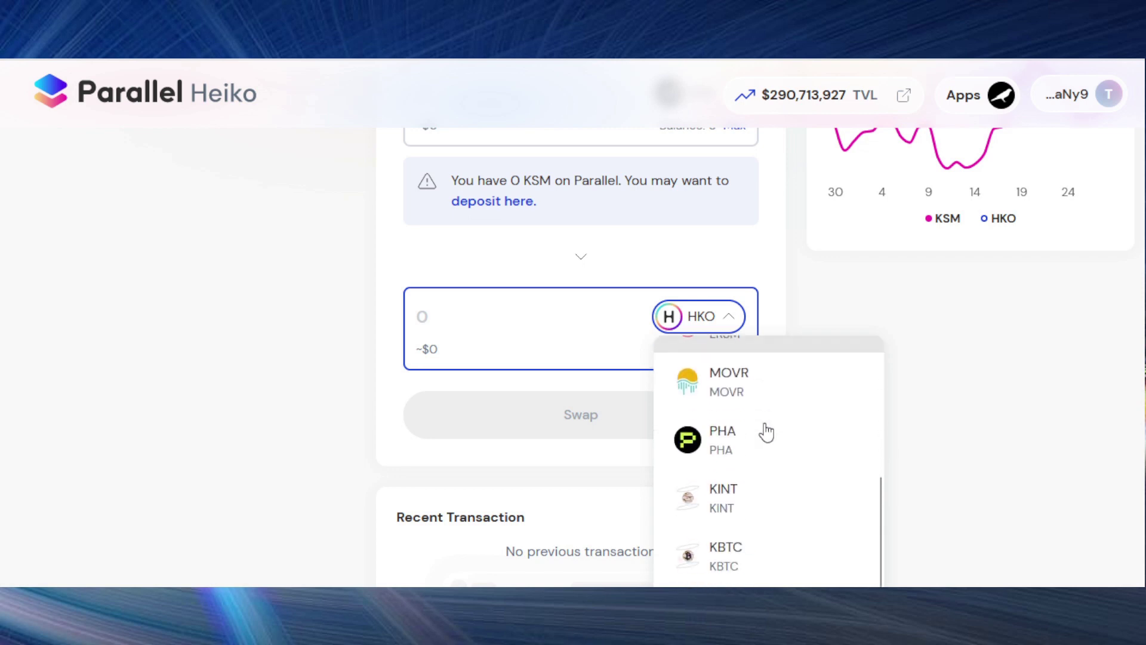
scroll(764, 472, "down", 2)
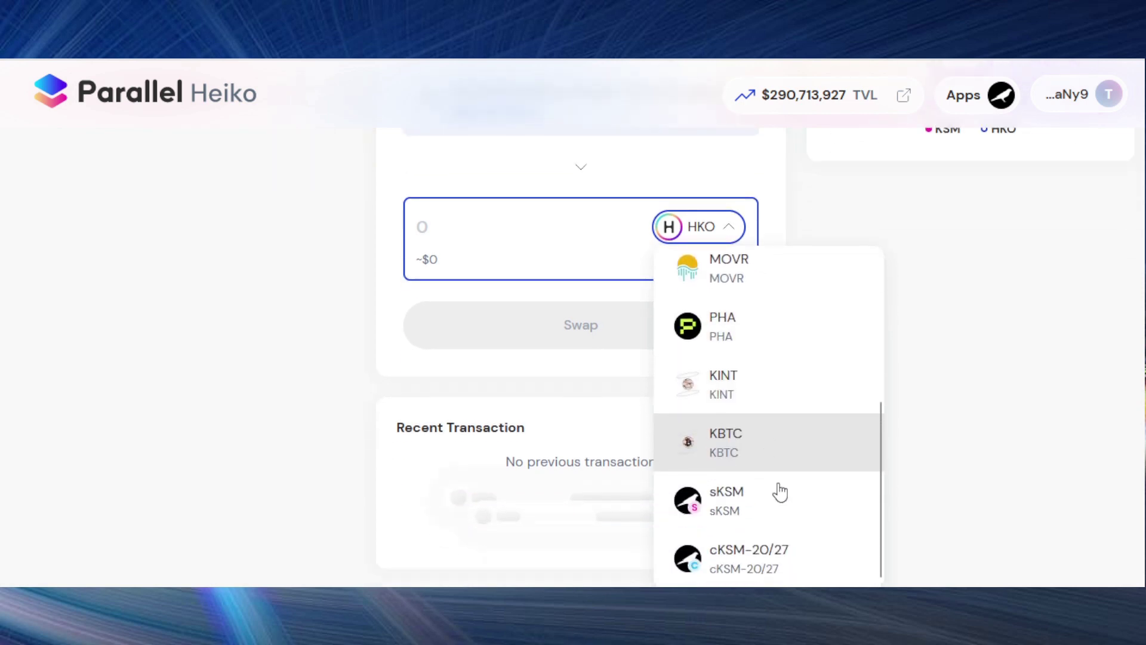
left_click(794, 555)
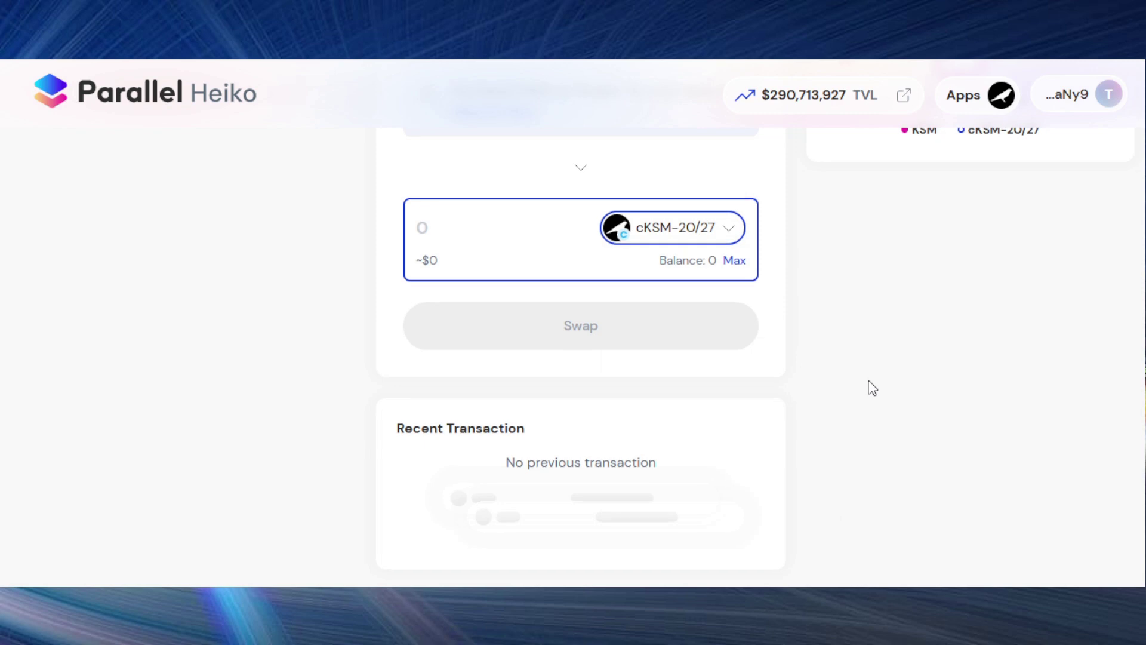
Enter 1 KSM as the amount to swap and review the cKSM-20/27 quote.
scroll(871, 388, "up", 3)
left_click(463, 220)
type("1")
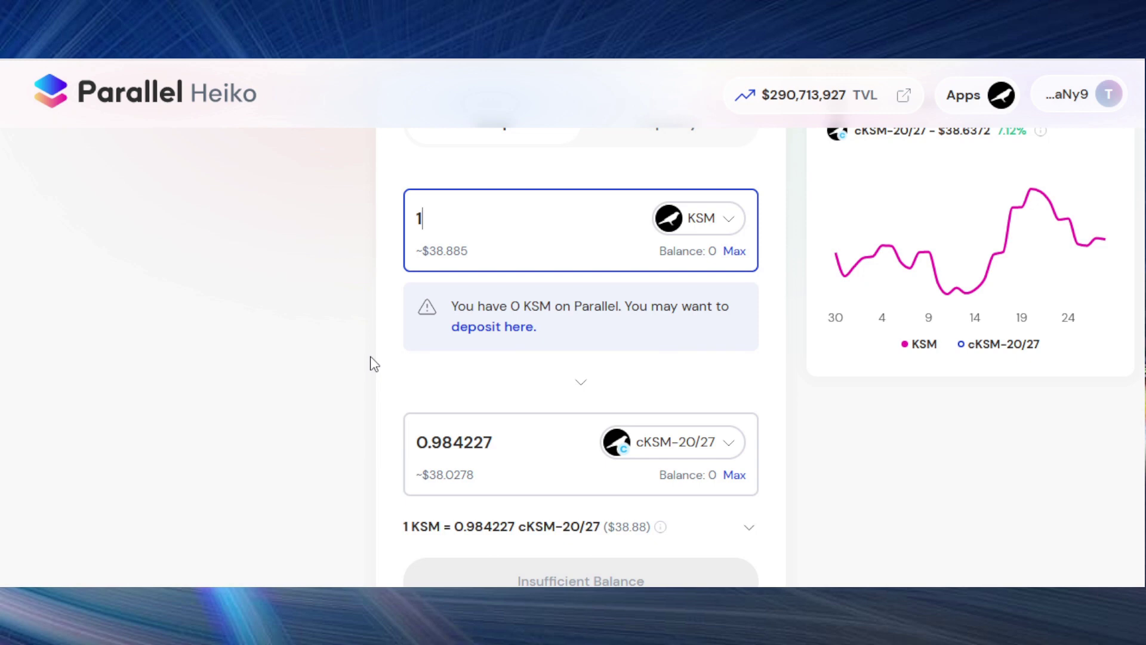
scroll(370, 356, "up", 2)
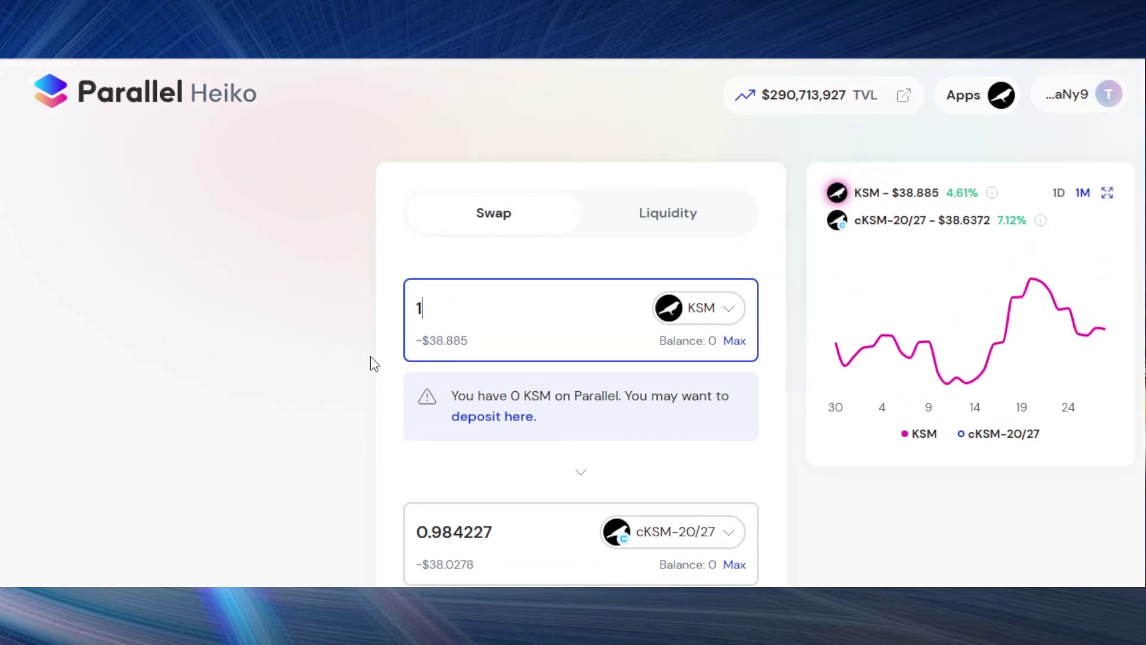